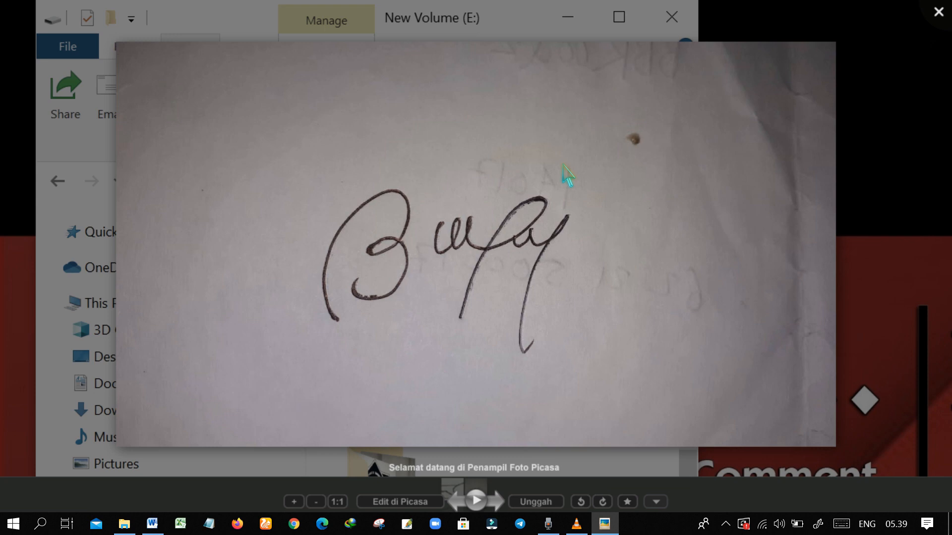
Step: Examine the handwritten signature in the photo tanda tangan.jpg, then close the photo viewer
scroll(556, 177, "down", 2)
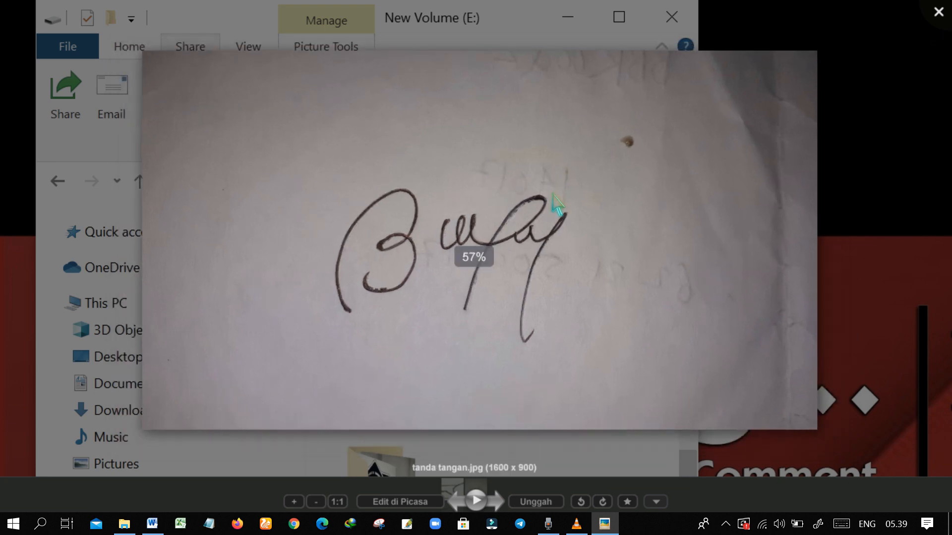
scroll(616, 298, "up", 1)
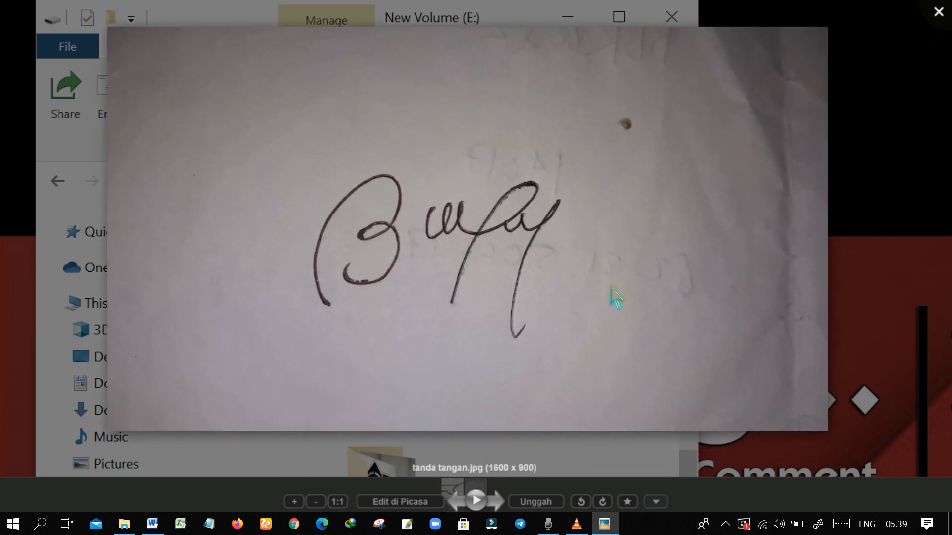
scroll(631, 278, "down", 3)
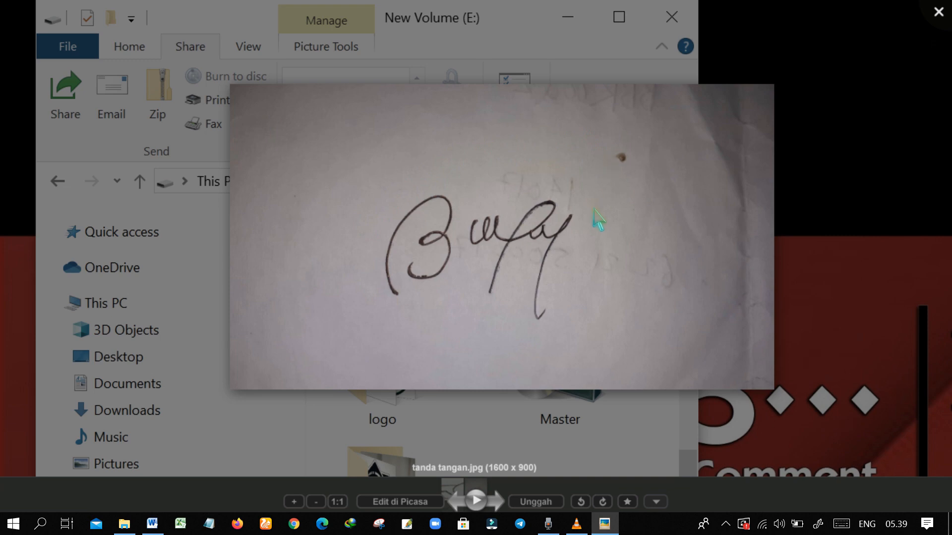
scroll(539, 273, "up", 3)
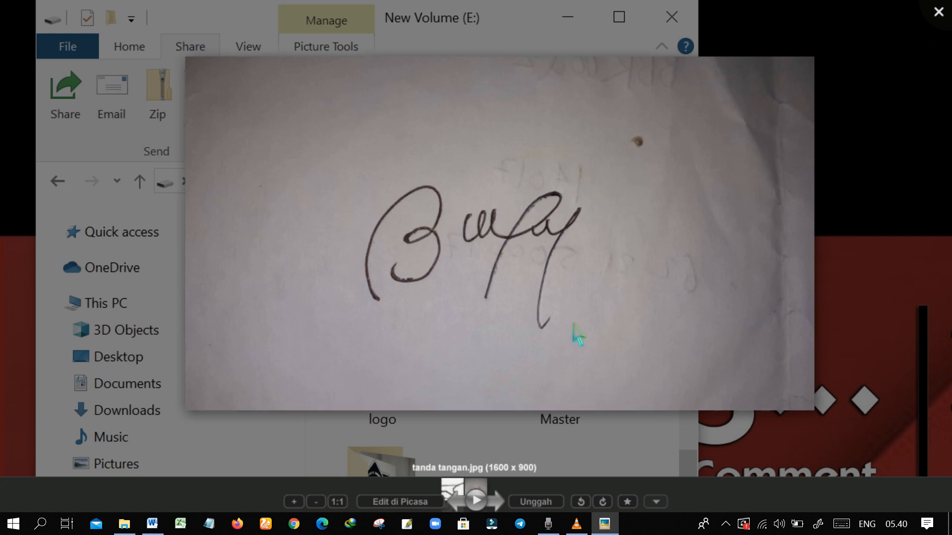
scroll(573, 334, "up", 2)
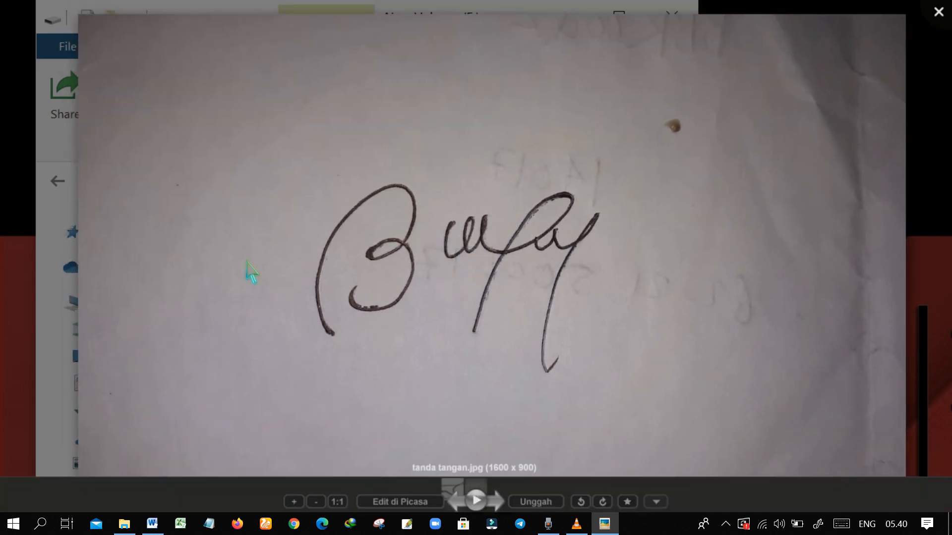
scroll(630, 243, "down", 1)
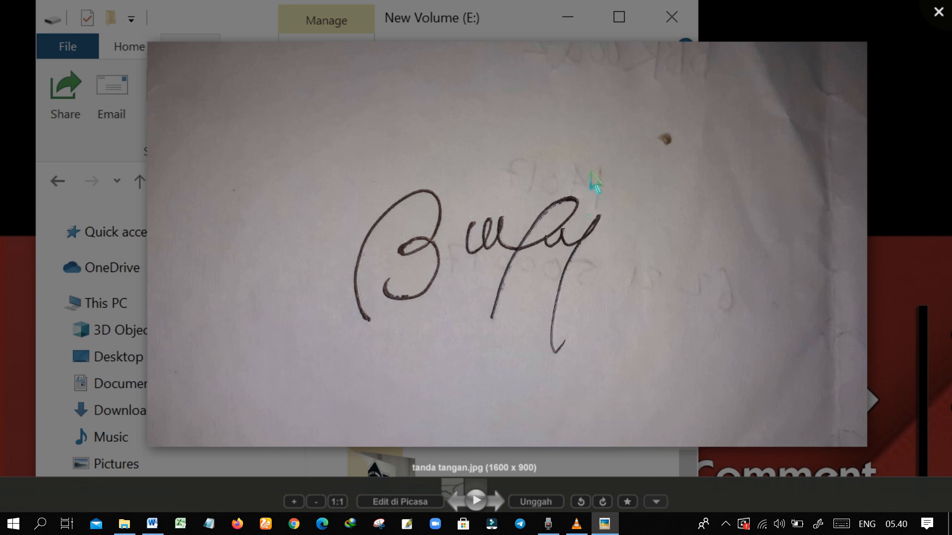
left_click(938, 11)
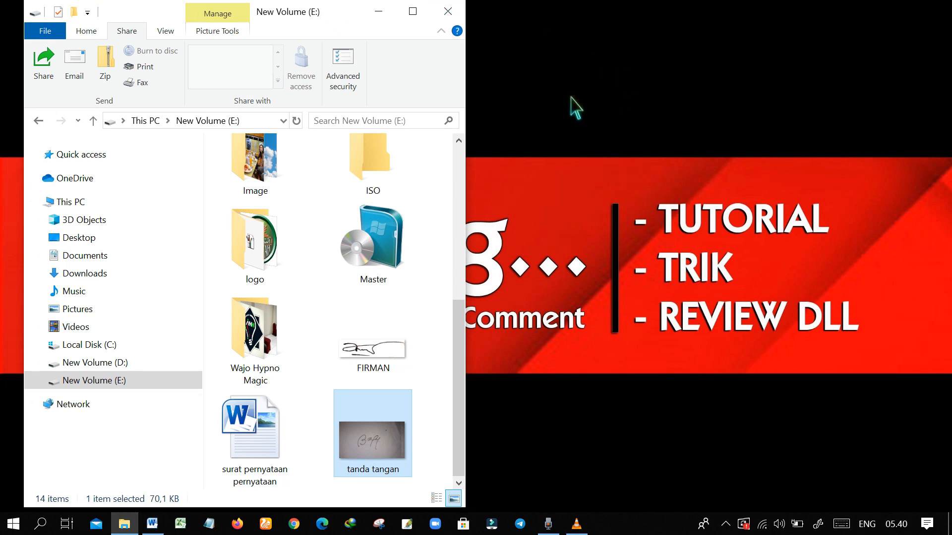
Step: Switch to the Word document "surat pernyataan pernyataan" and read through the letter down to its signature block
left_click(152, 524)
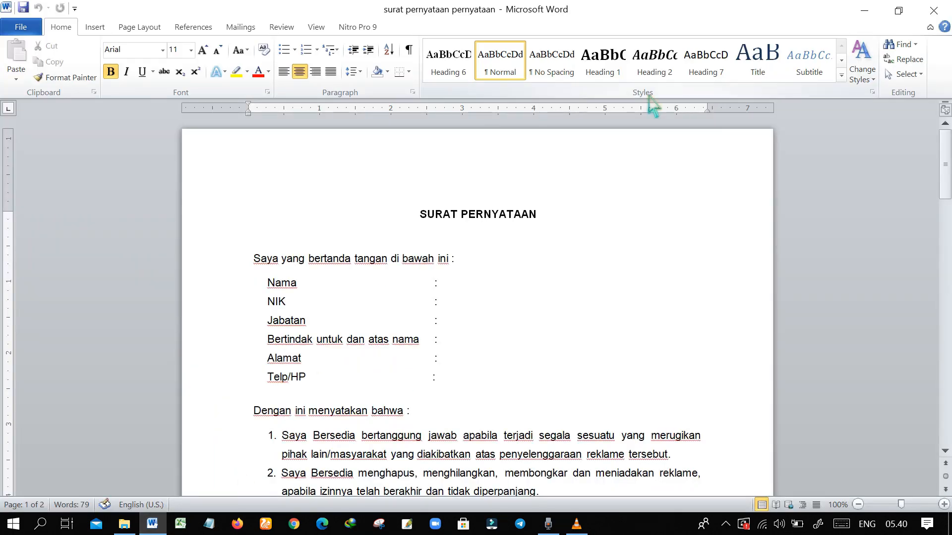
scroll(493, 329, "down", 4)
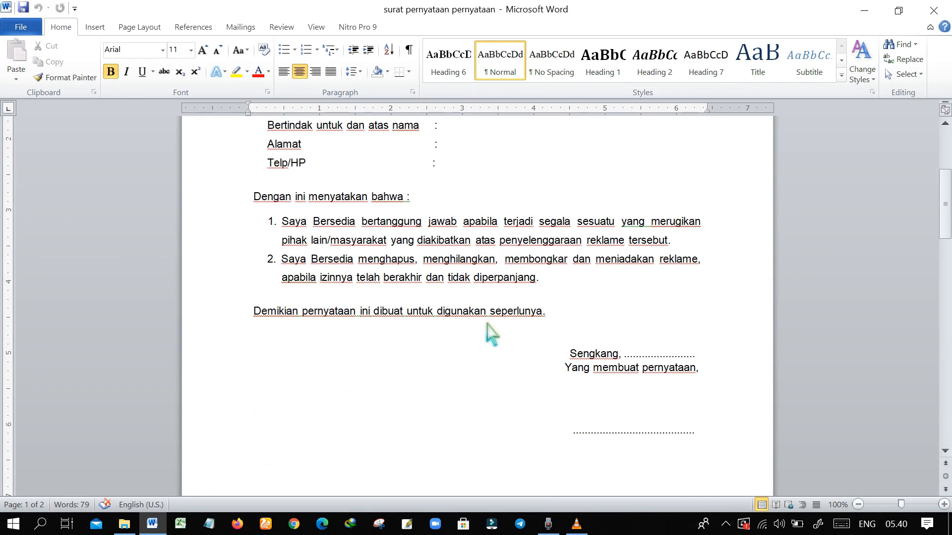
scroll(477, 333, "down", 4)
scroll(434, 300, "up", 8)
scroll(434, 300, "up", 2)
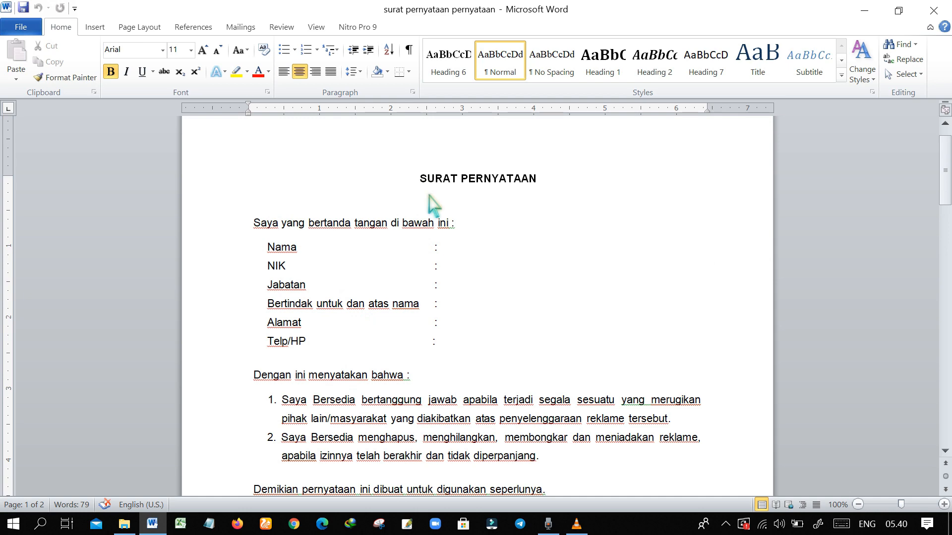
scroll(477, 187, "down", 1)
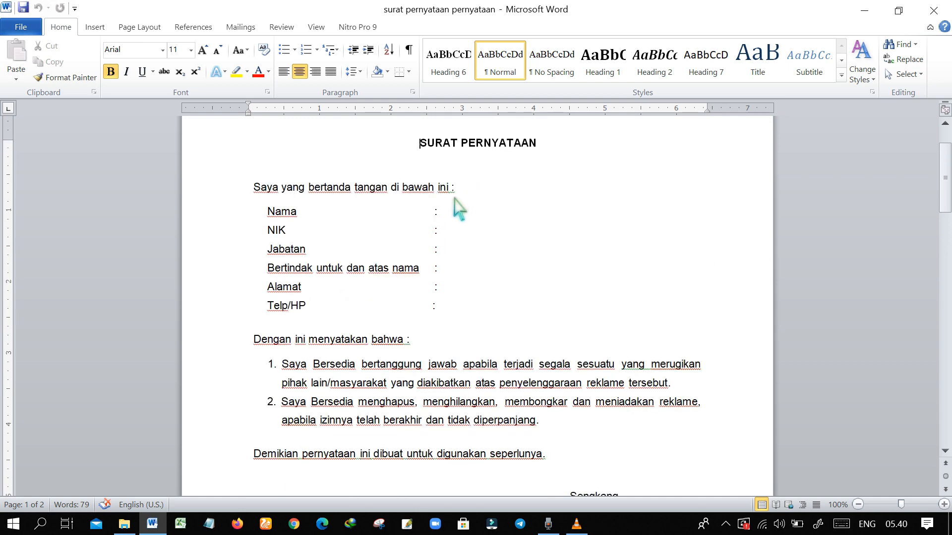
scroll(536, 263, "down", 6)
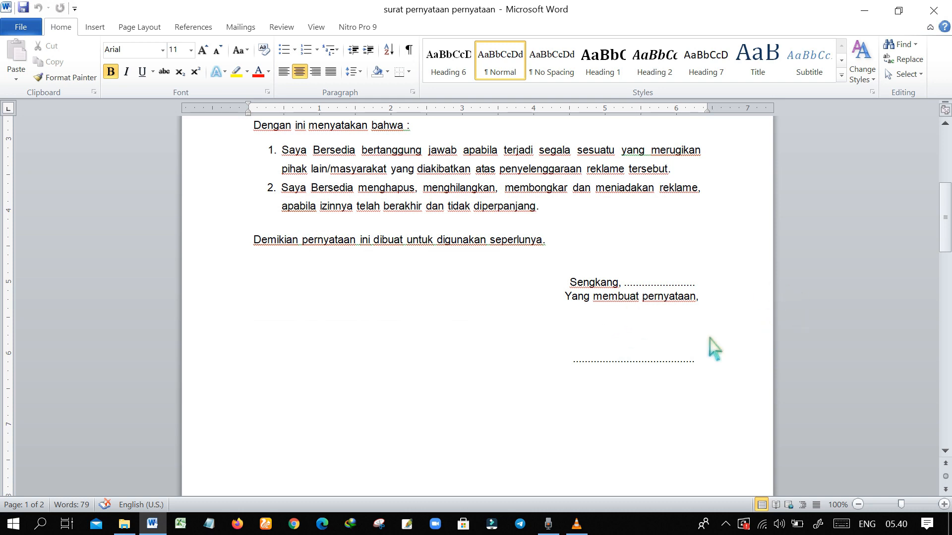
Step: Replace the dotted line below "Yang membuat pernyataan," with the signer's name in capitals and centre that line
left_click(578, 365)
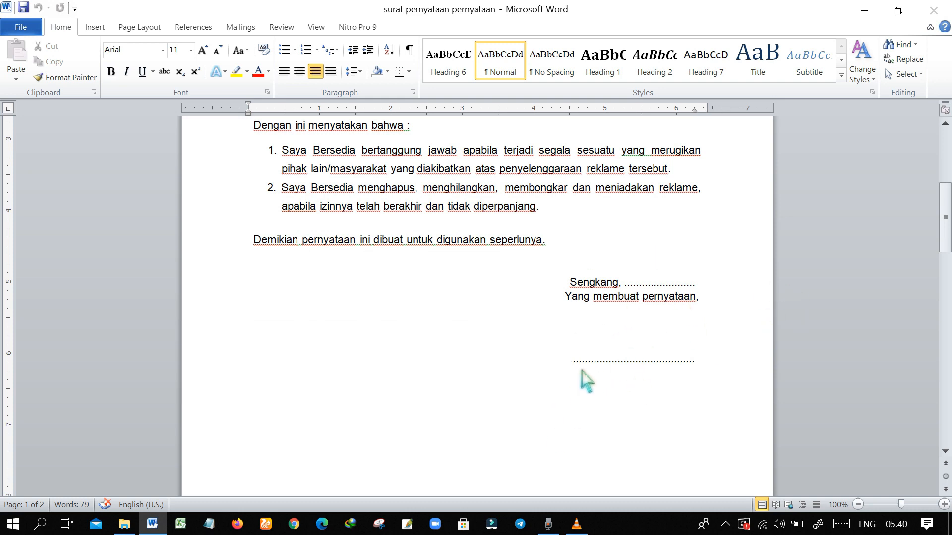
left_click_drag(587, 370, 711, 375)
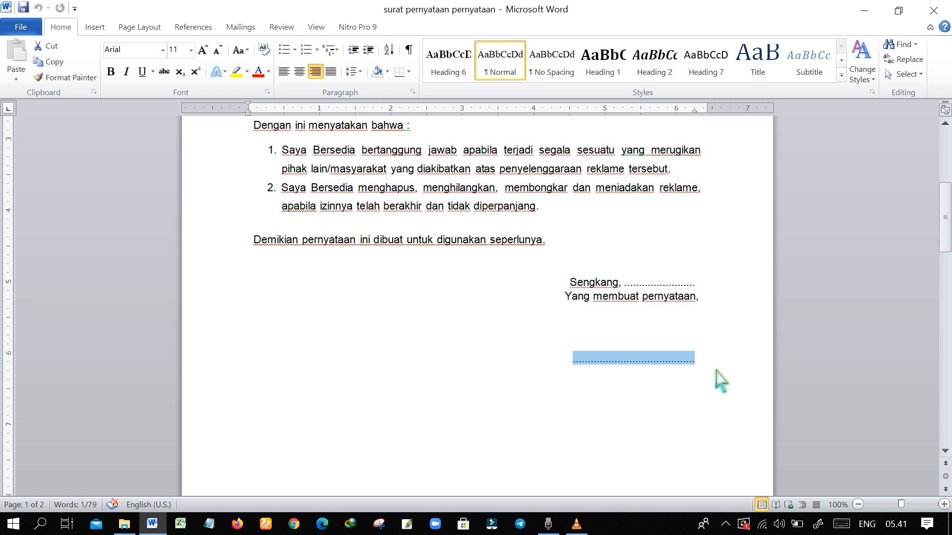
type("F")
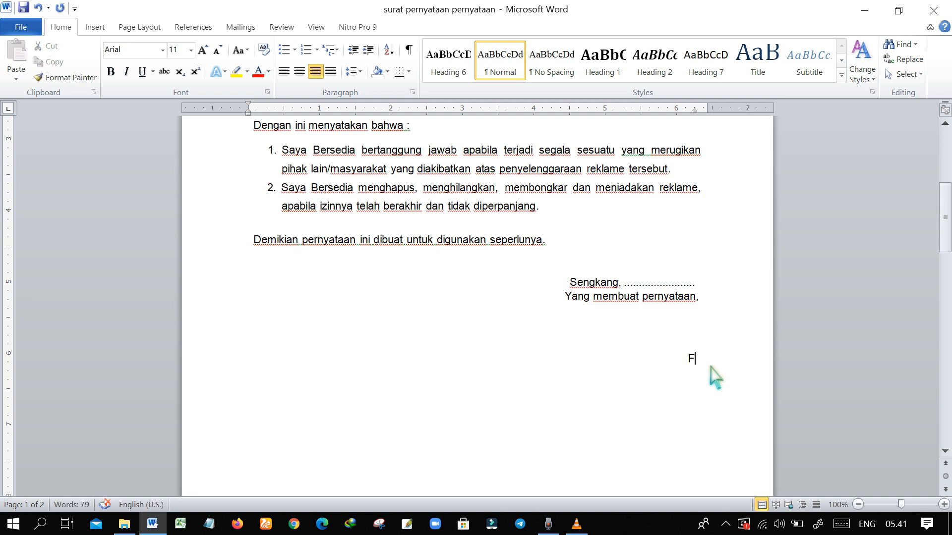
type("IRMAN")
key("Left")
key("Left")
key("Left")
key("Left")
key("ctrl+e")
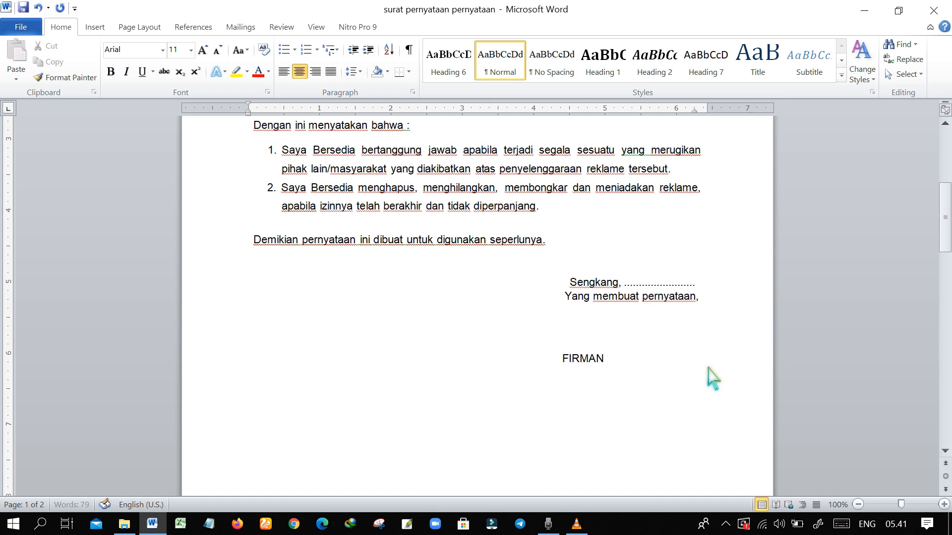
key("Up")
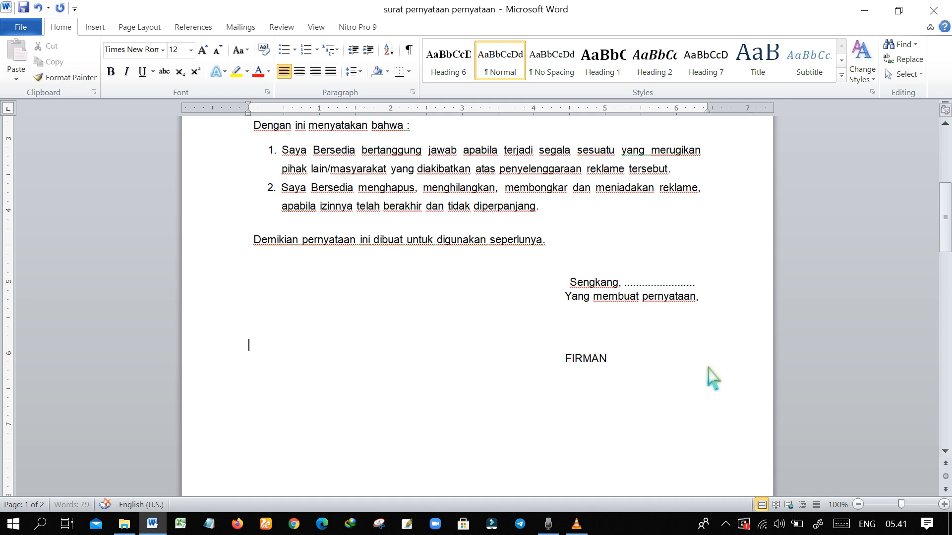
key("Up")
Step: Space out the signer's name by inserting a single space between its letters
left_click(591, 362)
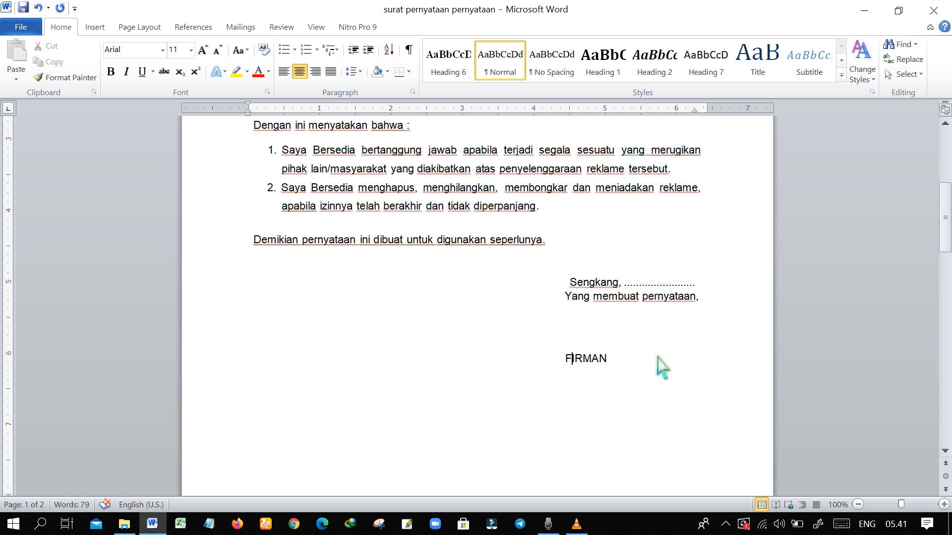
key("Right")
key("Right")
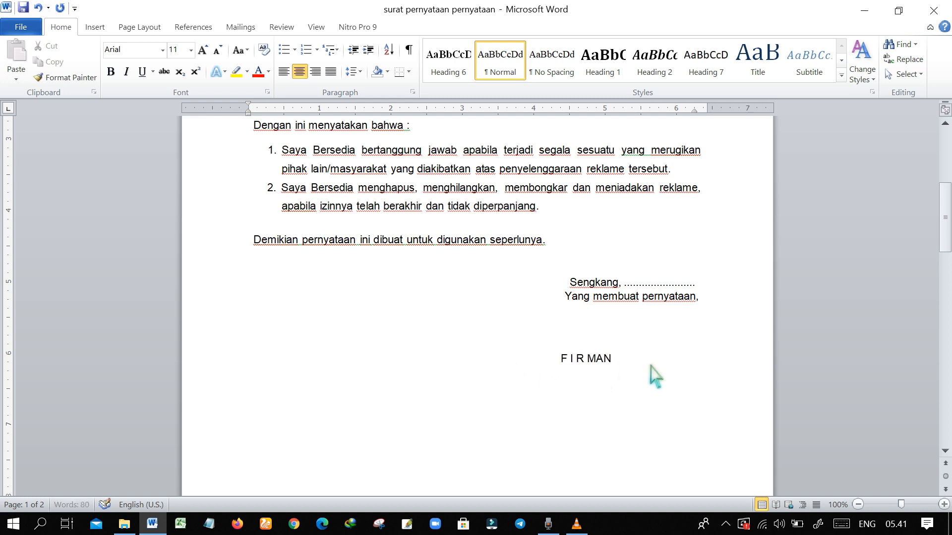
key("Right")
key("Right")
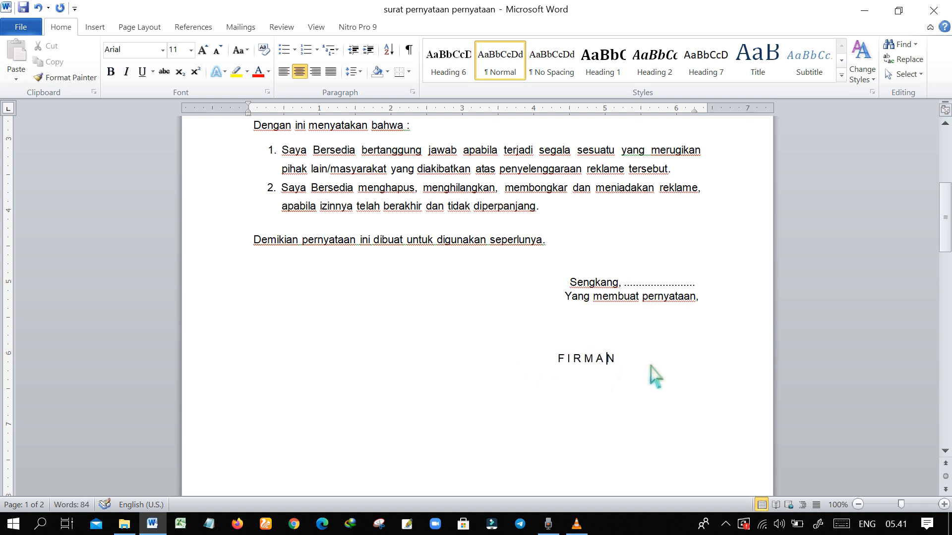
Step: Shift the signer's name slightly to the right under "Yang membuat pernyataan," by adding leading spaces
left_click(561, 361)
left_click(678, 335)
scroll(540, 342, "up", 1)
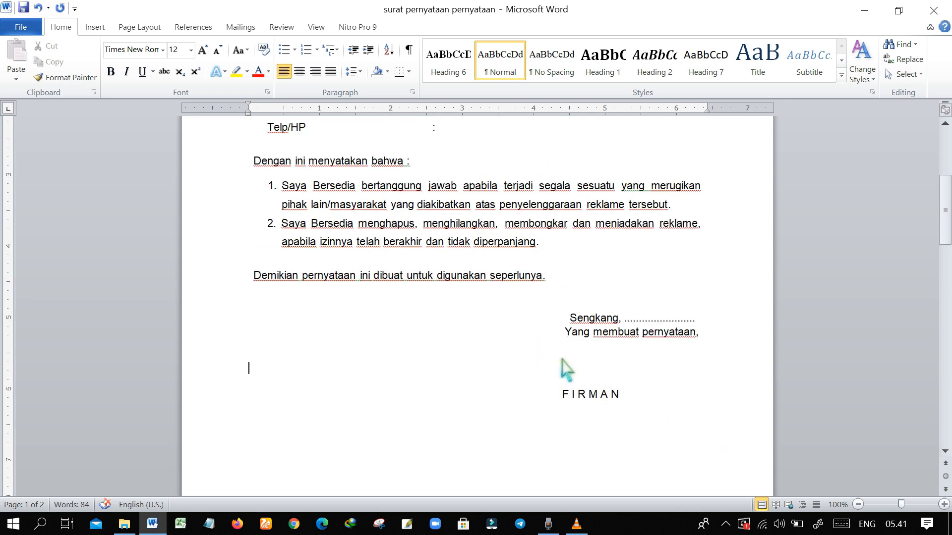
left_click(571, 391)
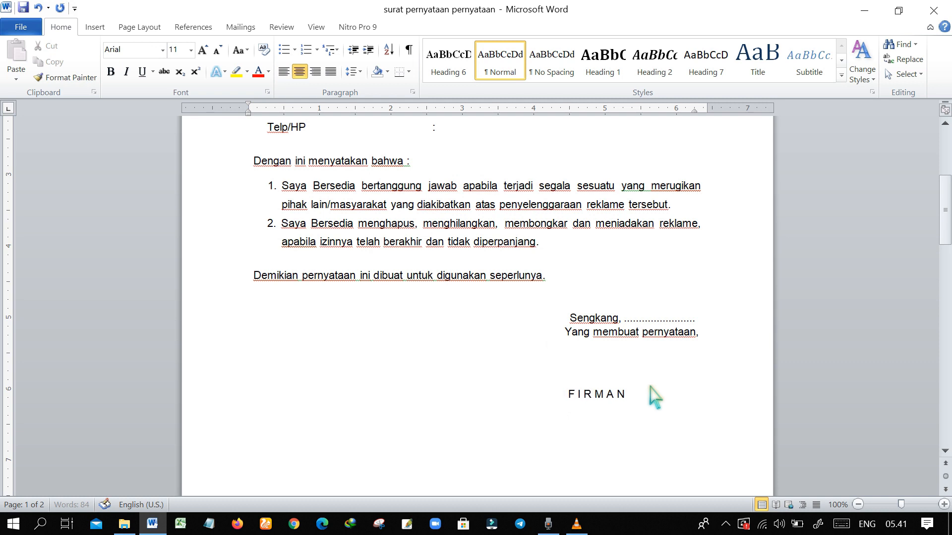
Step: Review the letter from the "SURAT PERNYATAAN" heading down to the signature block
scroll(549, 308, "up", 3)
scroll(549, 308, "down", 3)
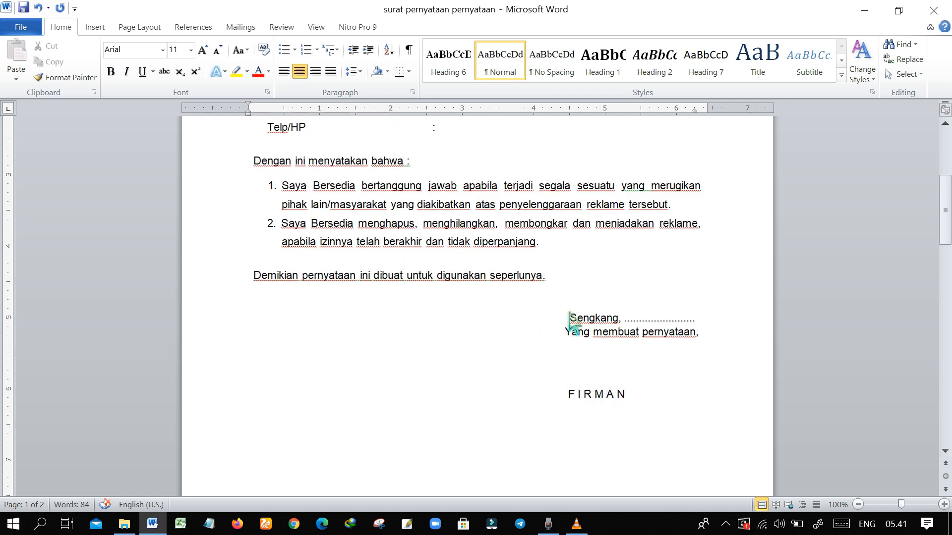
scroll(680, 463, "up", 5)
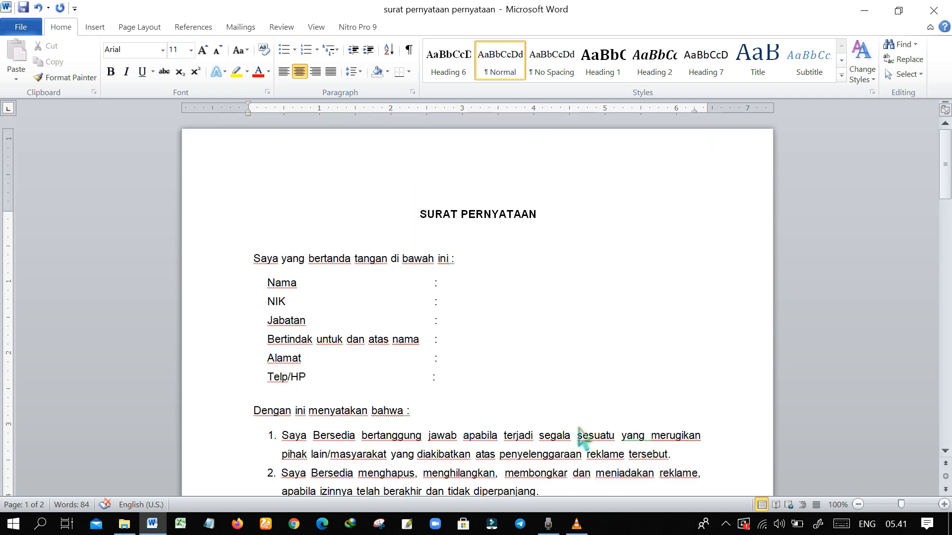
scroll(594, 422, "down", 2)
scroll(610, 406, "down", 2)
scroll(608, 405, "up", 1)
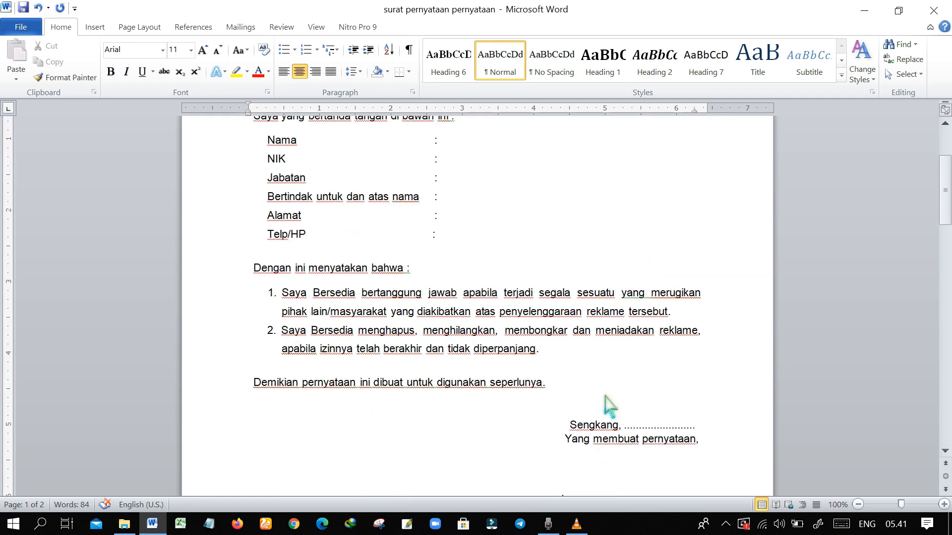
scroll(609, 406, "down", 2)
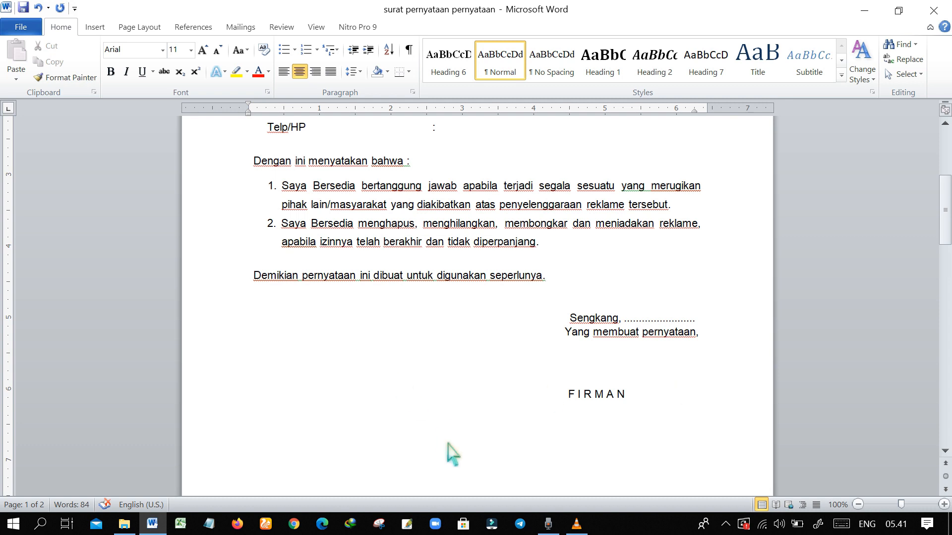
scroll(446, 453, "up", 1)
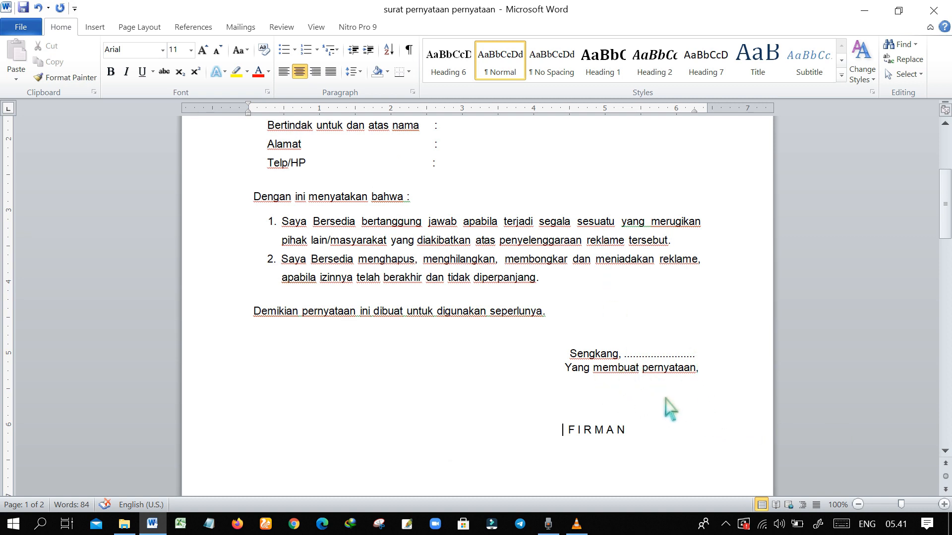
scroll(491, 333, "up", 3)
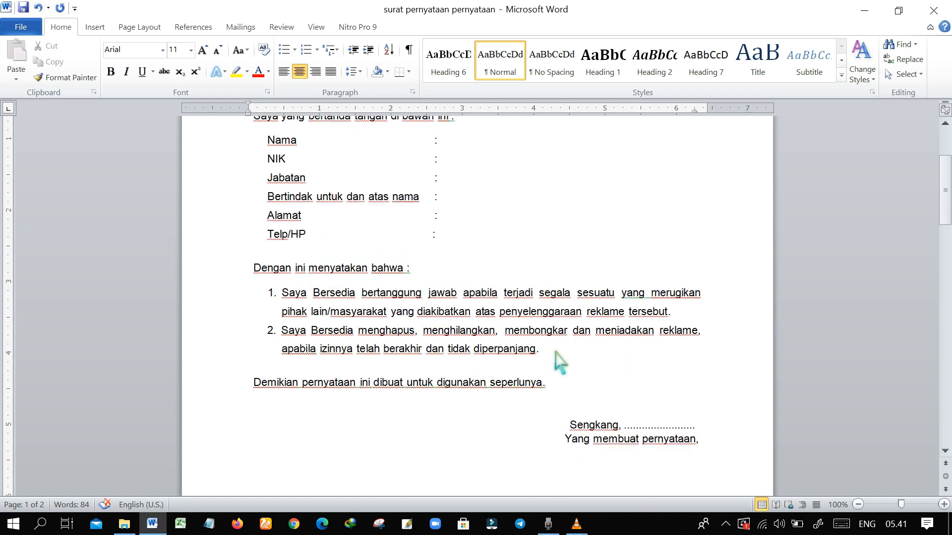
scroll(566, 377, "up", 1)
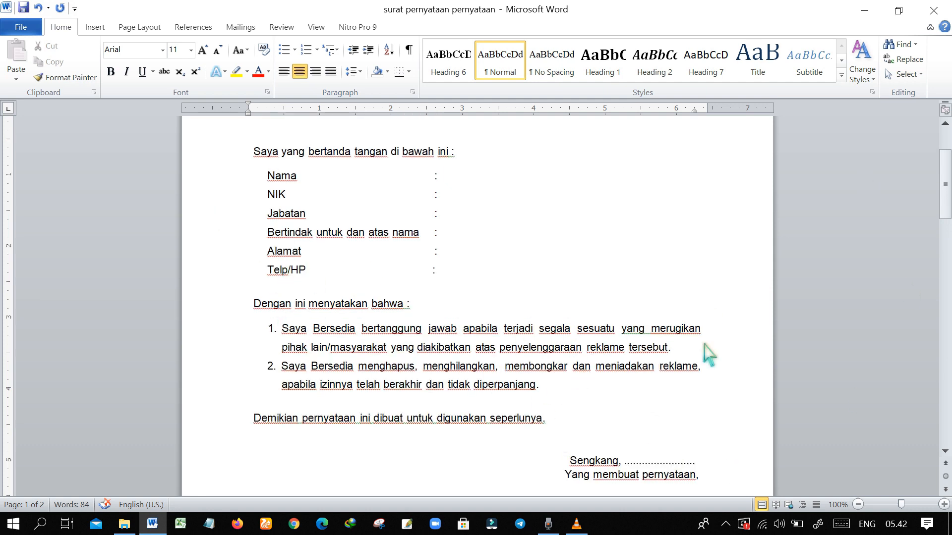
scroll(709, 355, "down", 4)
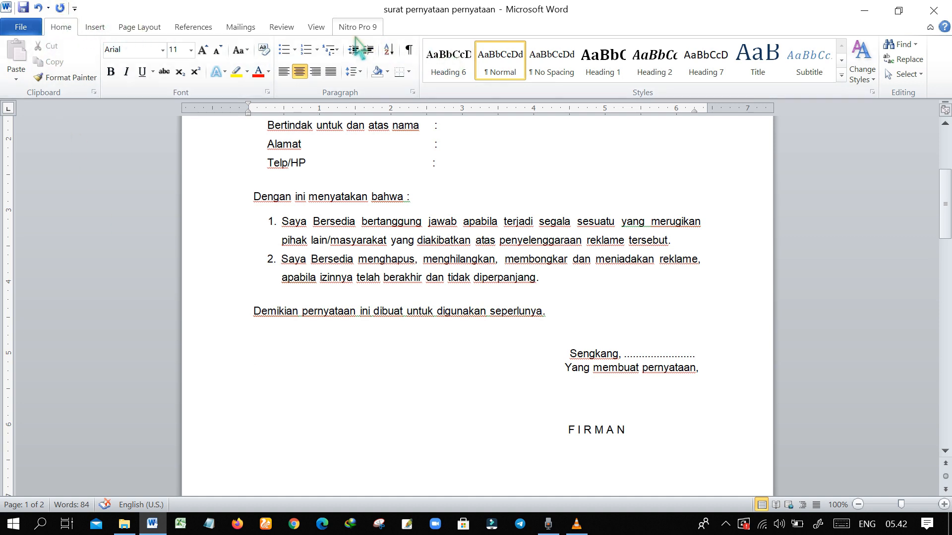
Step: Insert the picture "tanda tangan" from New Volume (E:) at the signer's name line
left_click(112, 28)
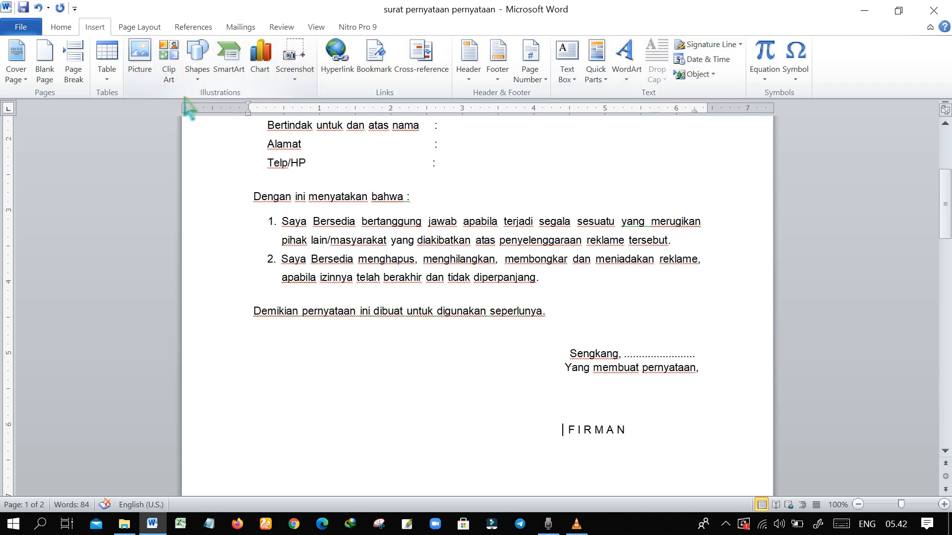
left_click(158, 72)
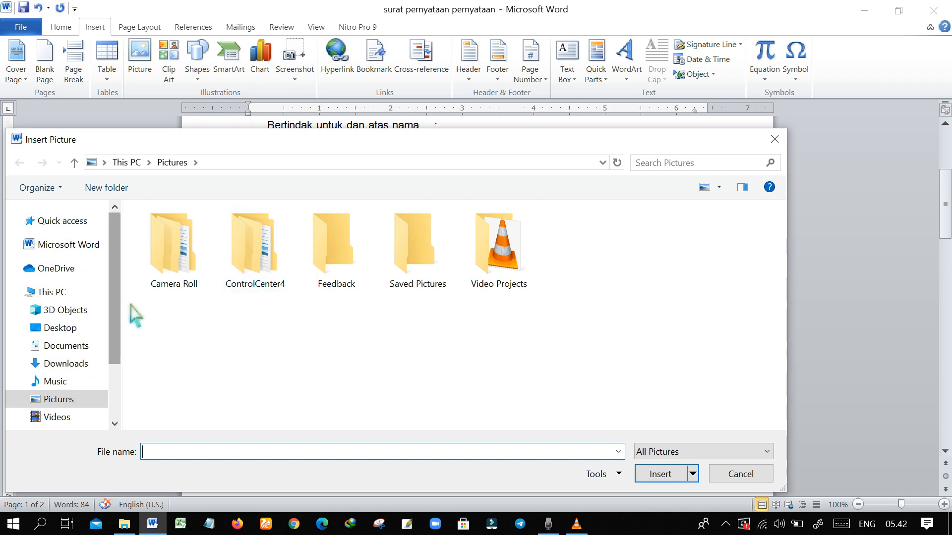
scroll(117, 317, "down", 2)
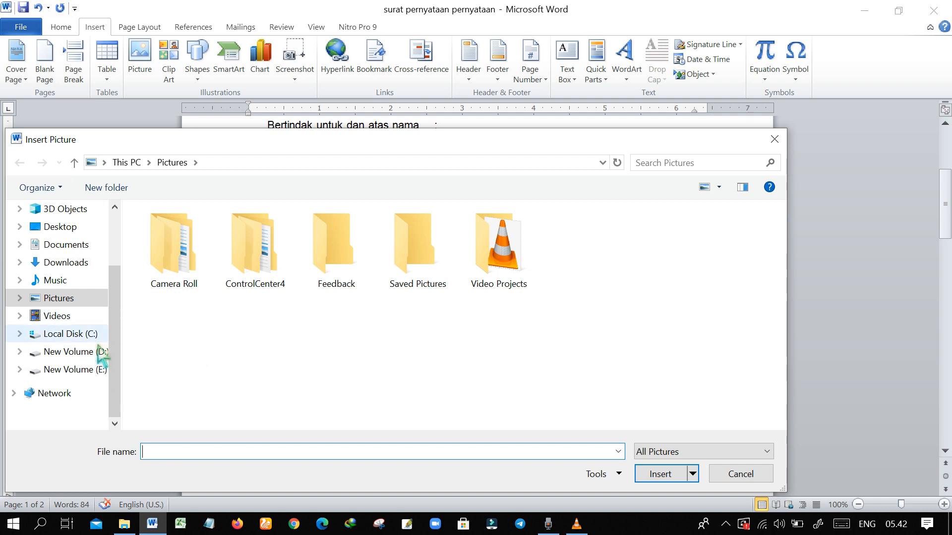
left_click(97, 370)
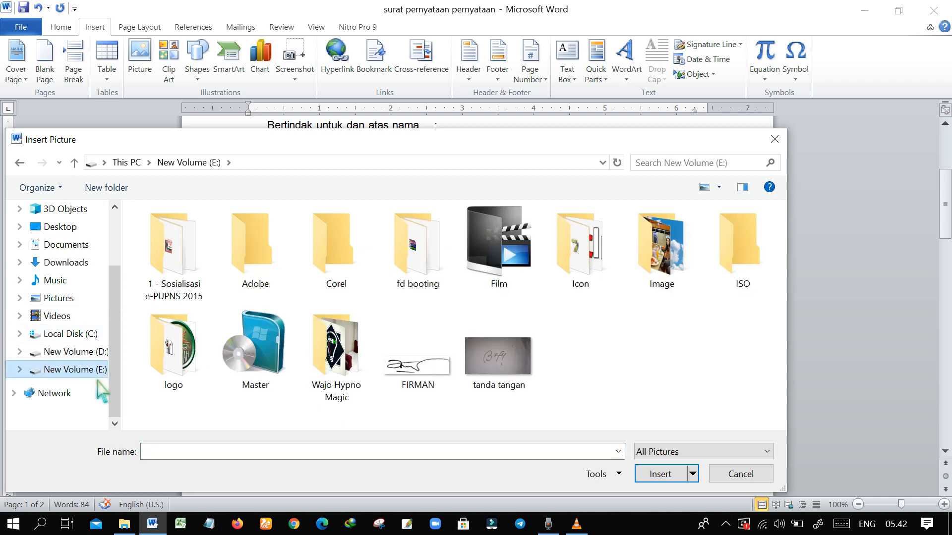
left_click(518, 384)
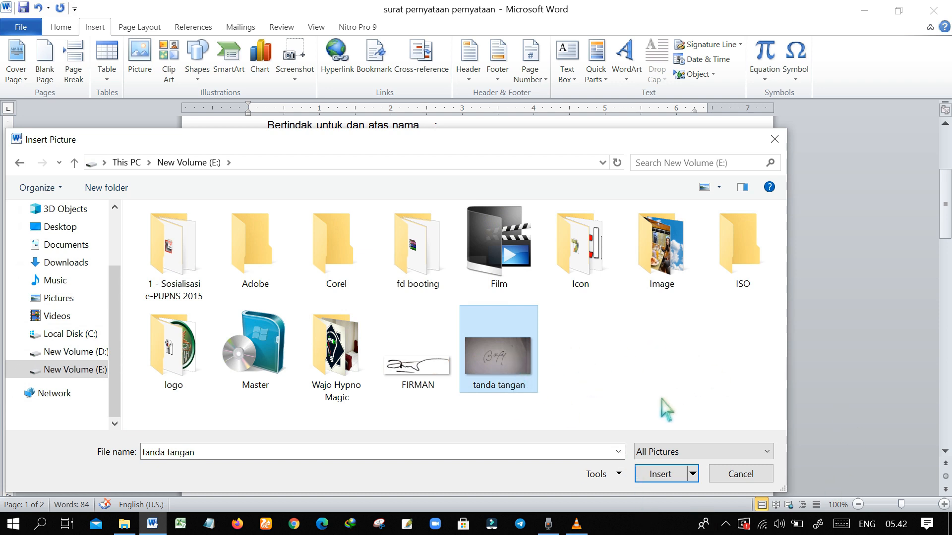
left_click(674, 478)
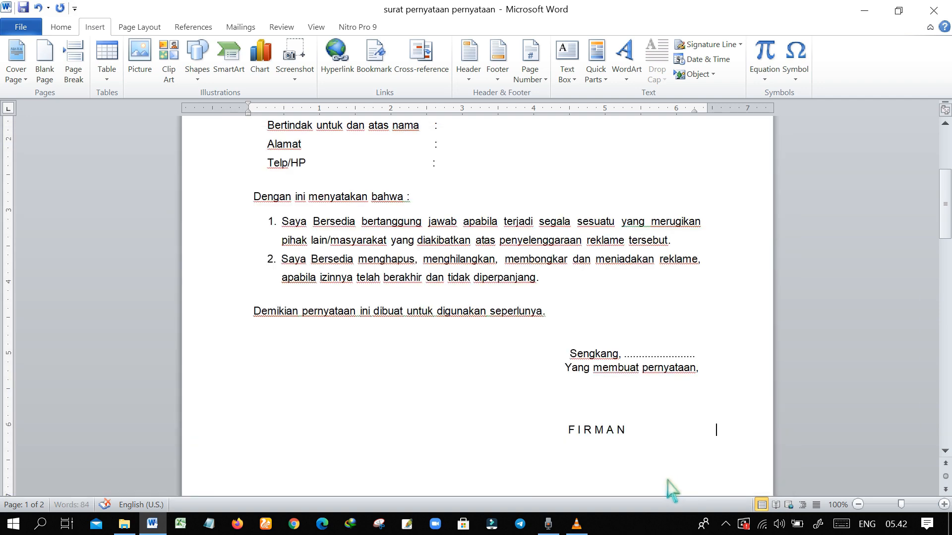
Step: Examine the inserted signature photo and its placement relative to the letter's text and signature block
scroll(495, 347, "down", 5)
scroll(419, 346, "up", 8)
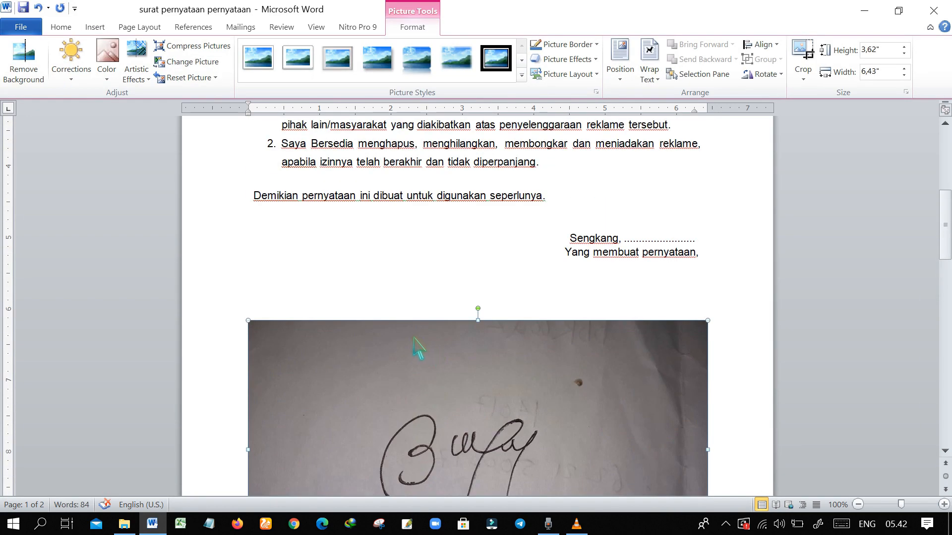
scroll(450, 346, "down", 4)
scroll(448, 355, "down", 1)
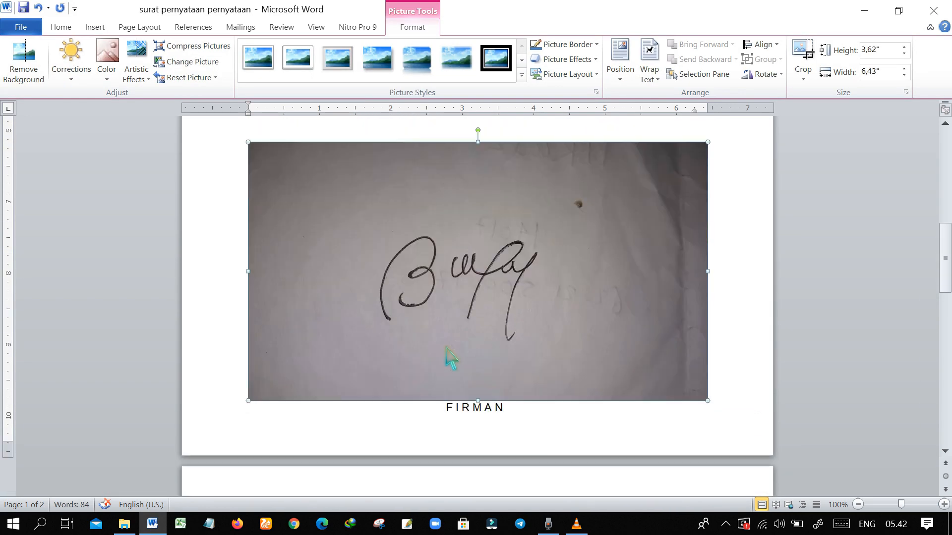
scroll(449, 287, "up", 4)
scroll(474, 335, "down", 4)
scroll(570, 287, "up", 3)
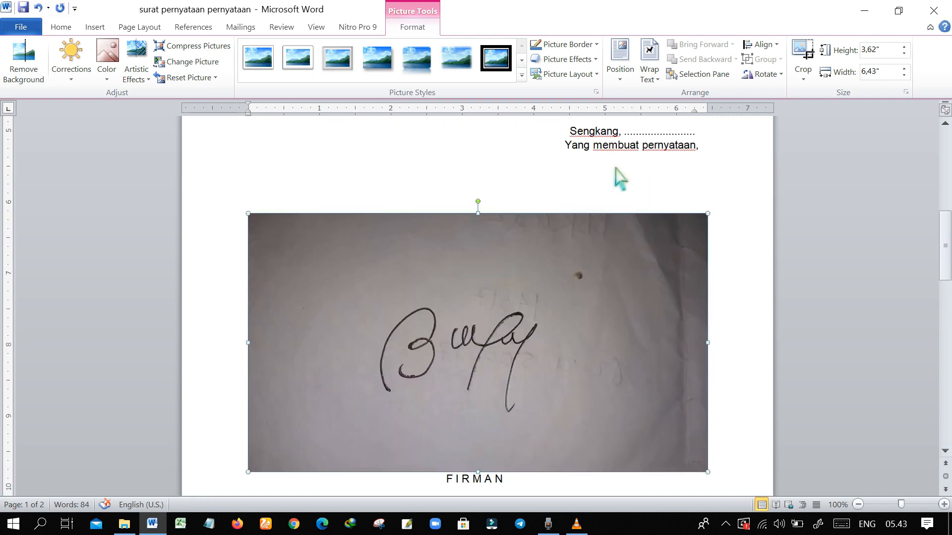
scroll(573, 285, "down", 3)
scroll(440, 330, "up", 3)
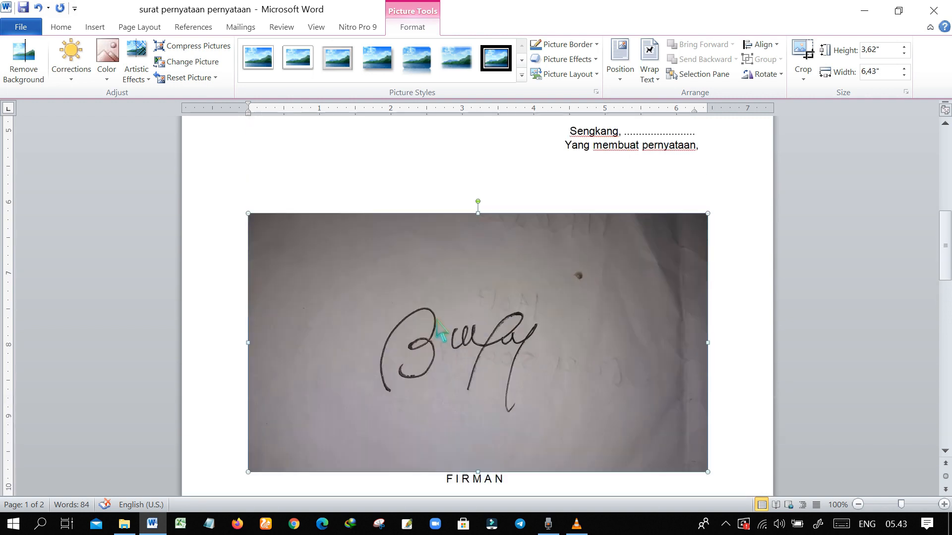
scroll(439, 329, "up", 12)
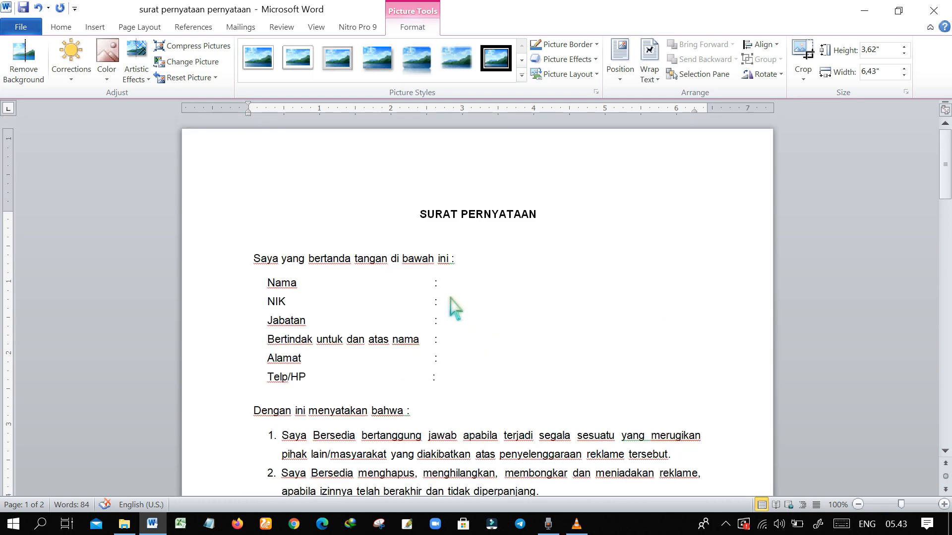
scroll(511, 297, "down", 3)
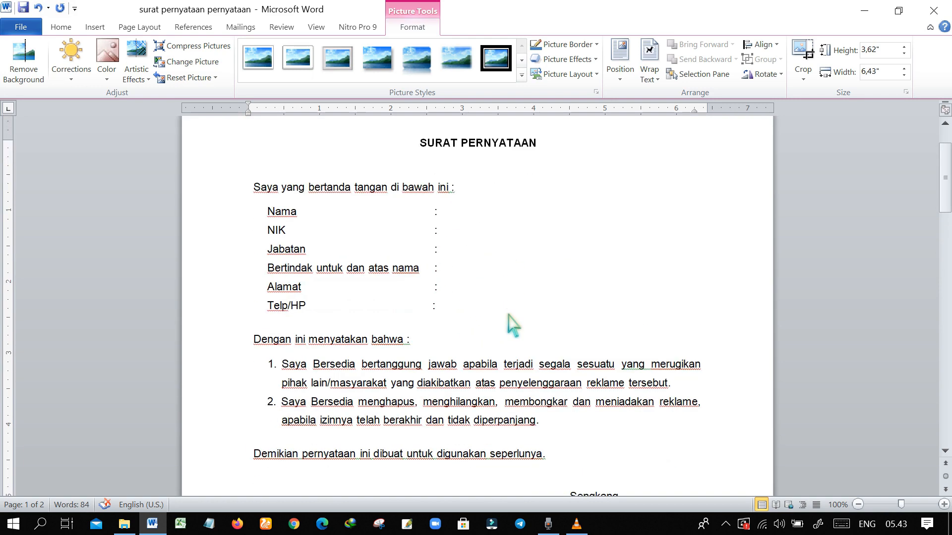
scroll(513, 325, "down", 8)
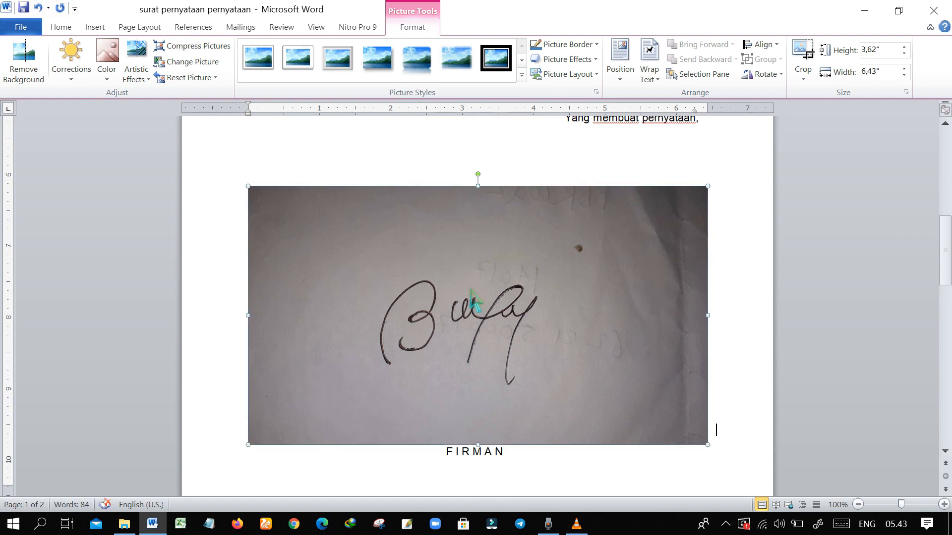
scroll(496, 312, "down", 2)
scroll(466, 352, "up", 2)
Step: Set the signature photo's text wrapping to In Front of Text and move it up over the signature block
right_click(555, 317)
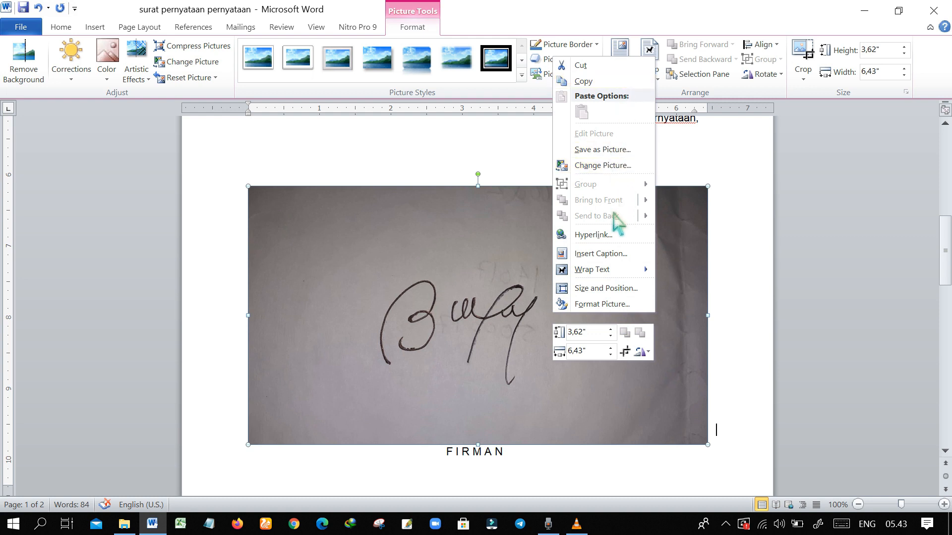
mouse_move(609, 273)
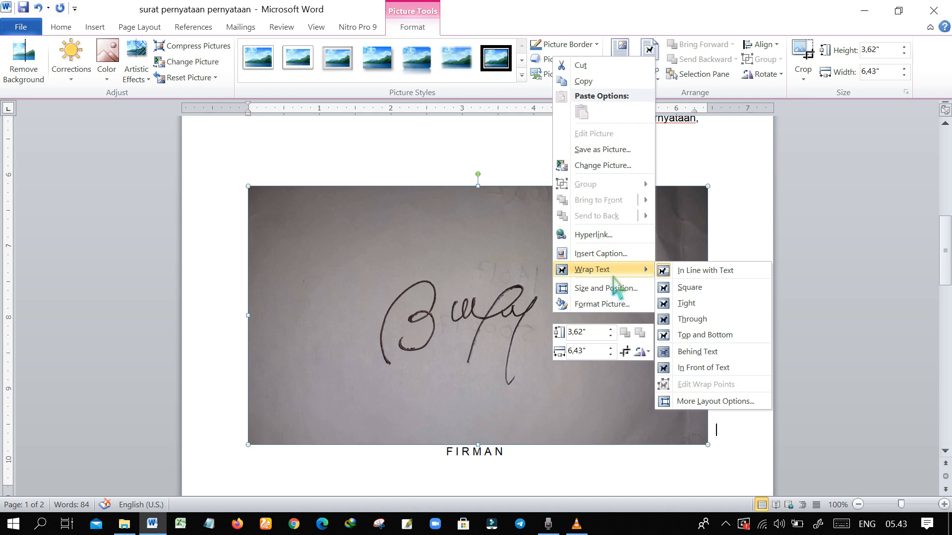
left_click(667, 271)
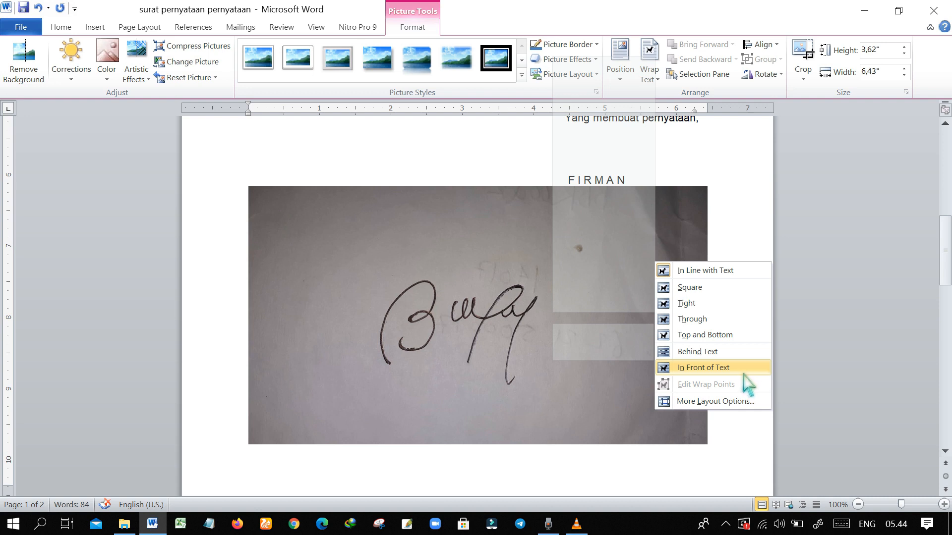
left_click(744, 369)
scroll(670, 317, "up", 3)
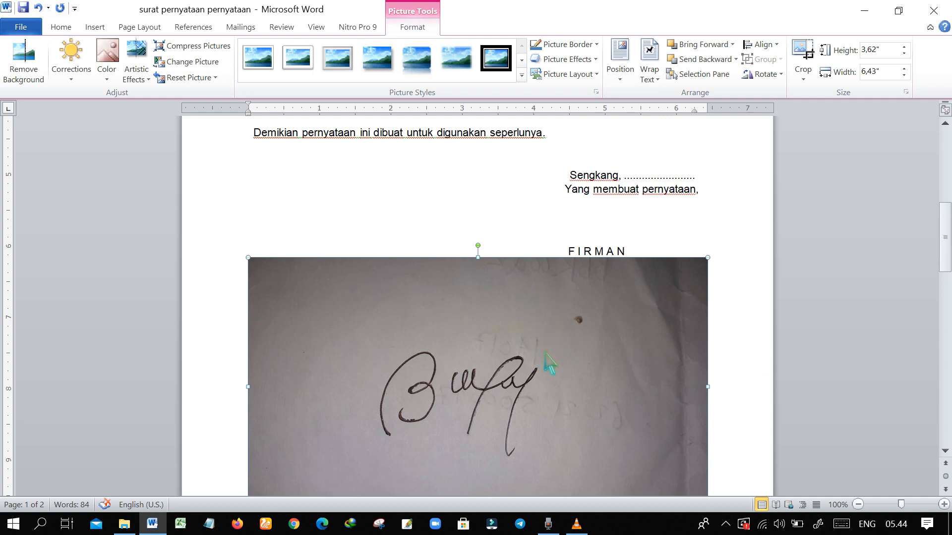
left_click_drag(544, 352, 517, 266)
scroll(637, 270, "up", 1)
scroll(630, 270, "down", 1)
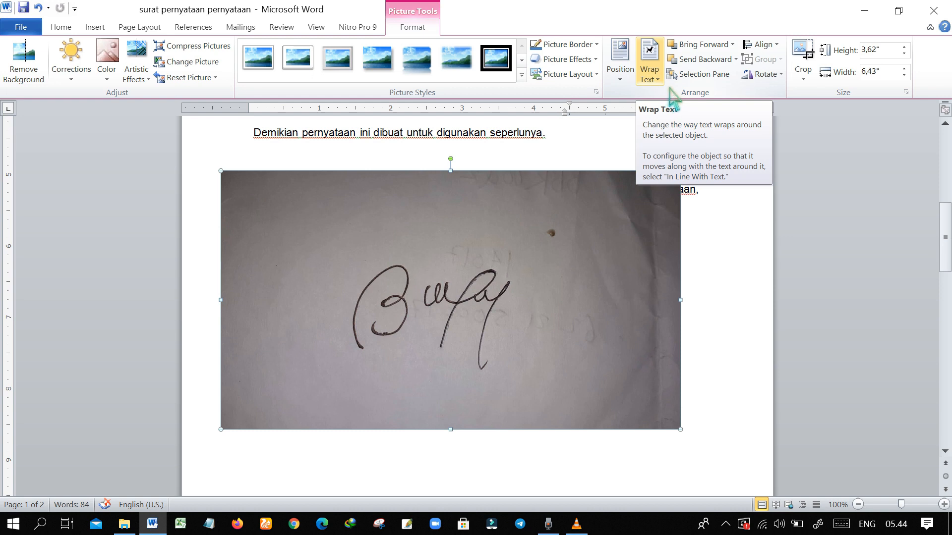
left_click(652, 79)
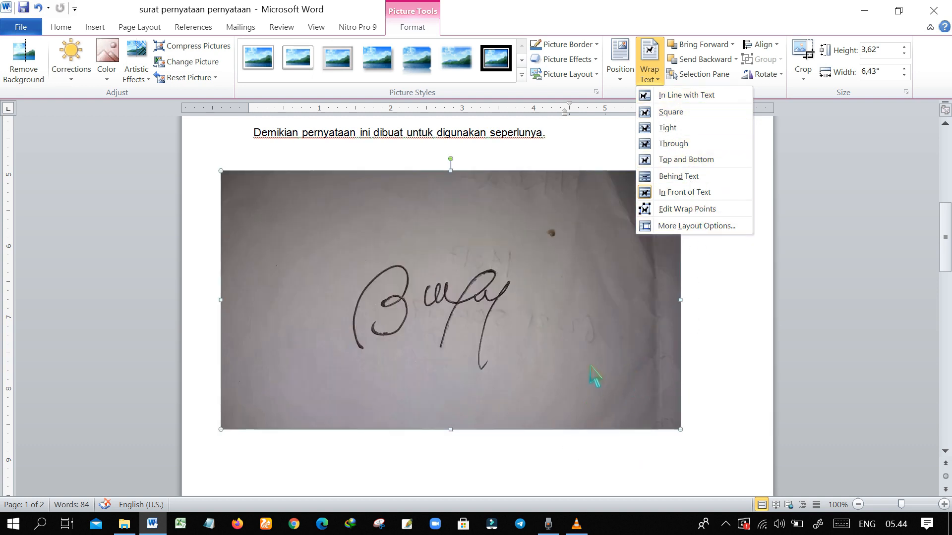
left_click(596, 386)
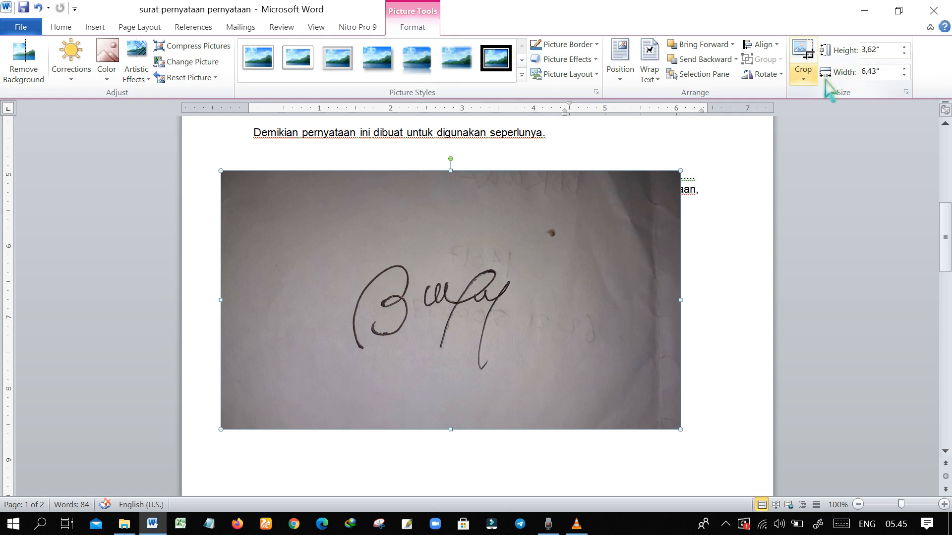
Step: Crop the signature photo on all four sides close to the handwriting, to about 1.62" high by 2.33" wide
left_click(803, 74)
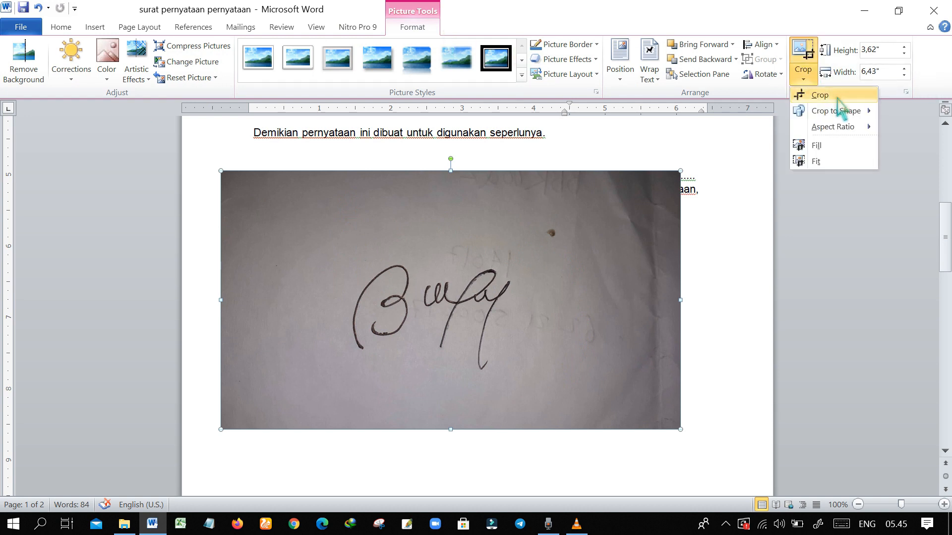
left_click(820, 94)
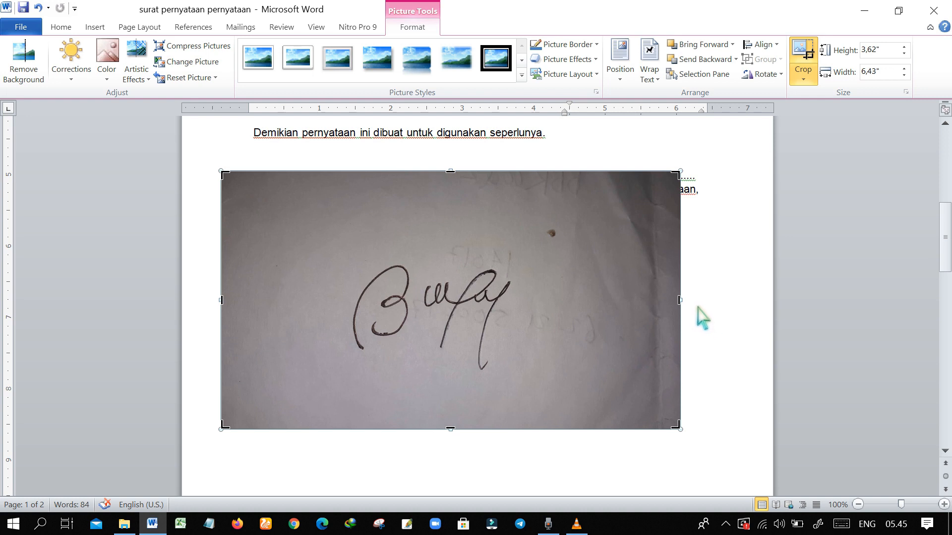
left_click_drag(699, 318, 538, 326)
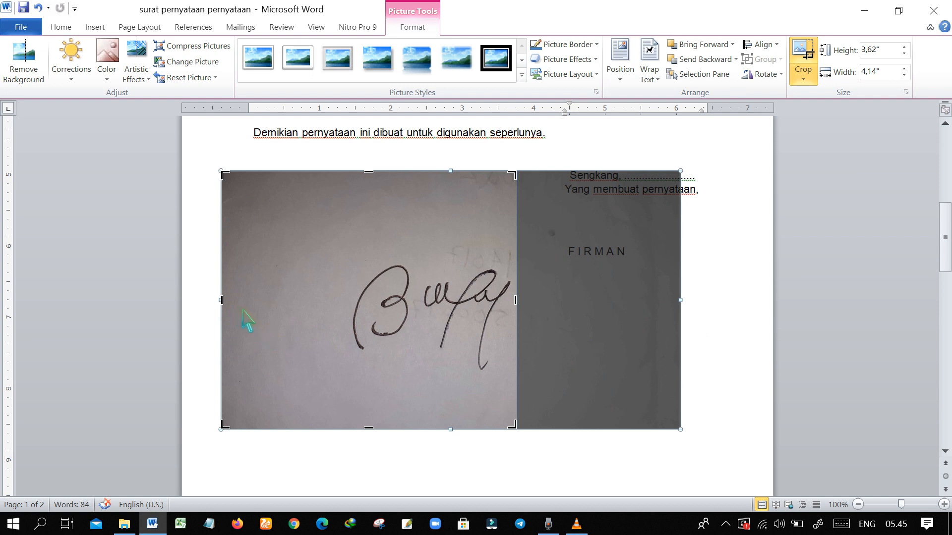
left_click_drag(243, 310, 275, 320)
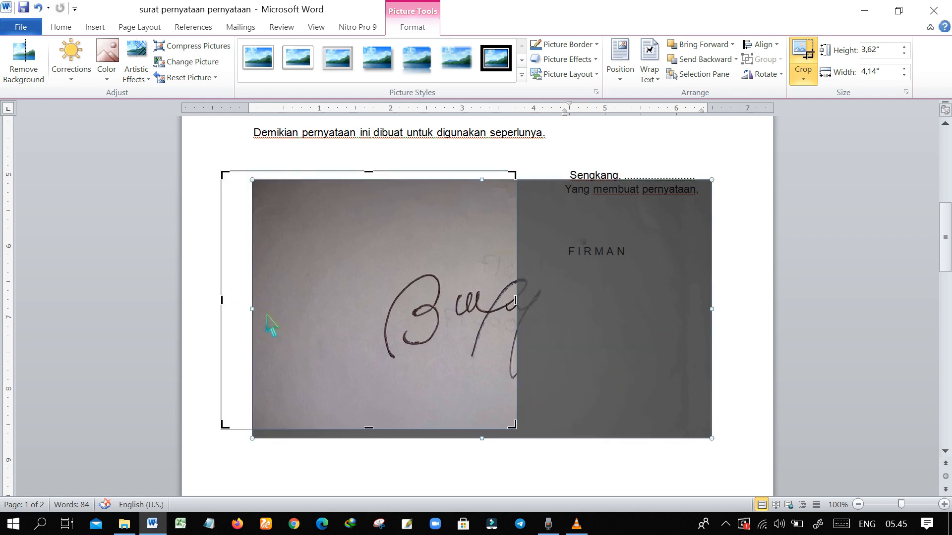
key("ctrl+z")
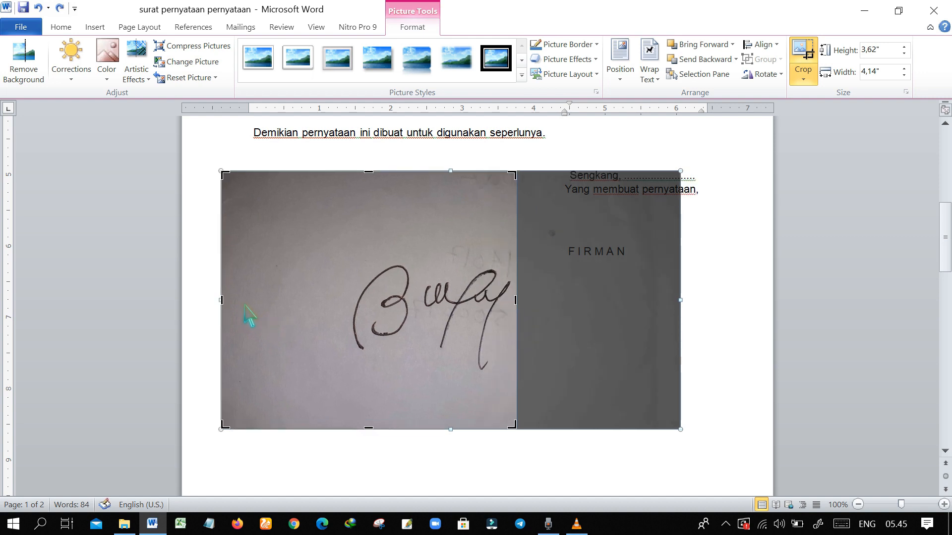
left_click_drag(243, 318, 373, 321)
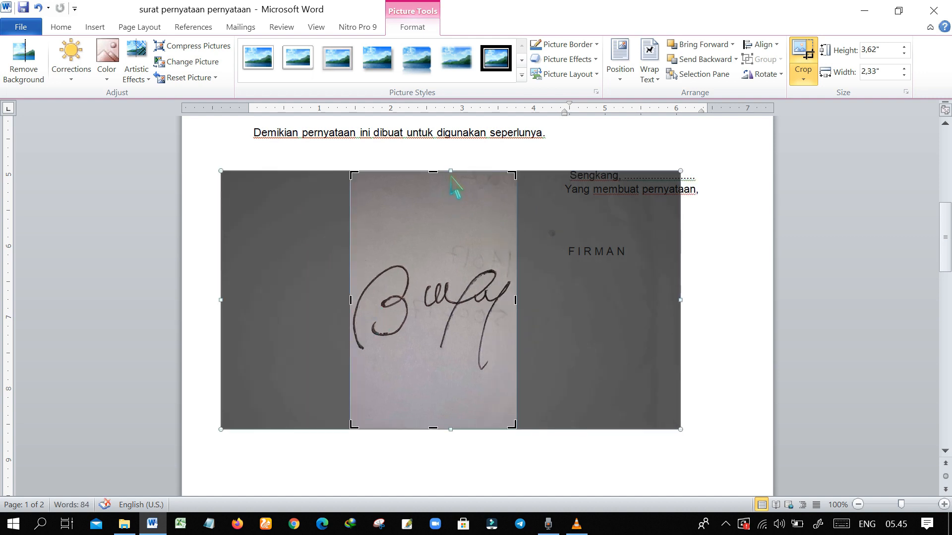
left_click_drag(451, 177, 471, 265)
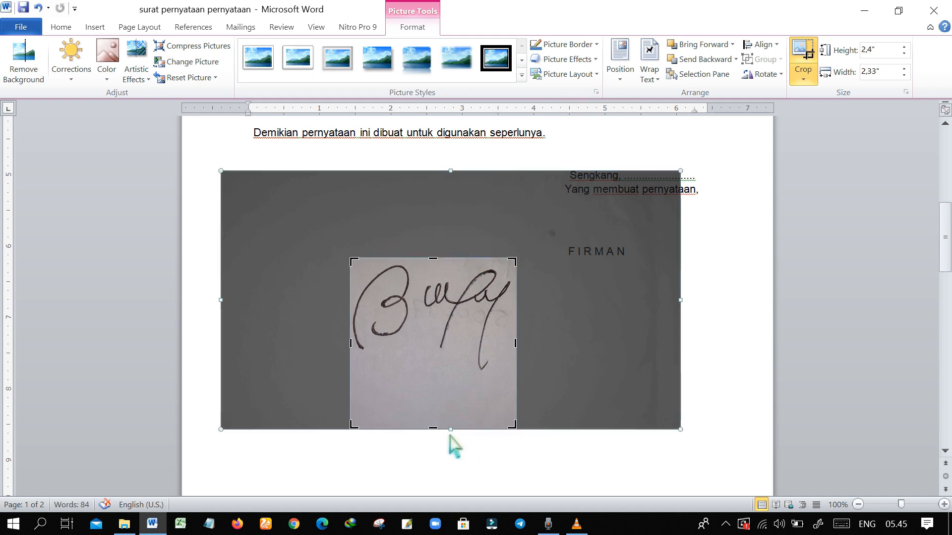
left_click_drag(451, 432, 453, 381)
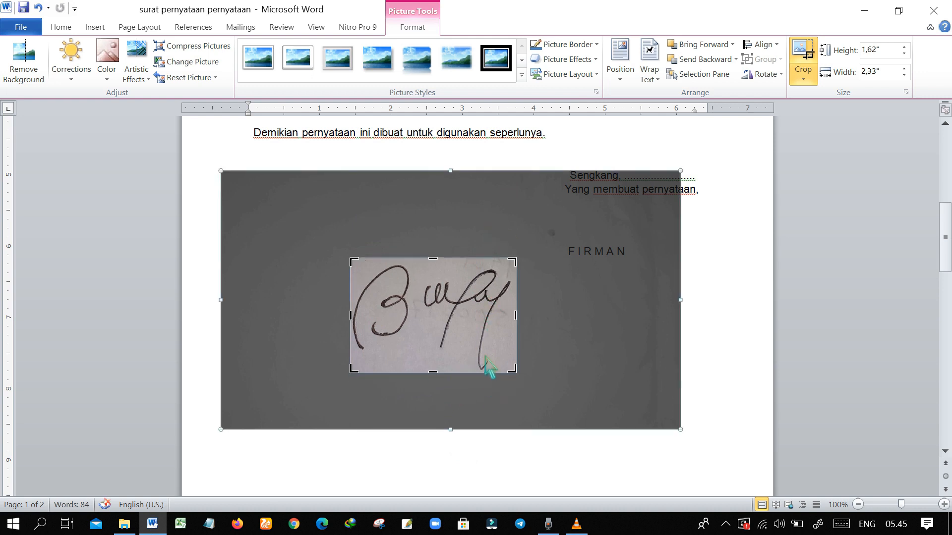
left_click(549, 458)
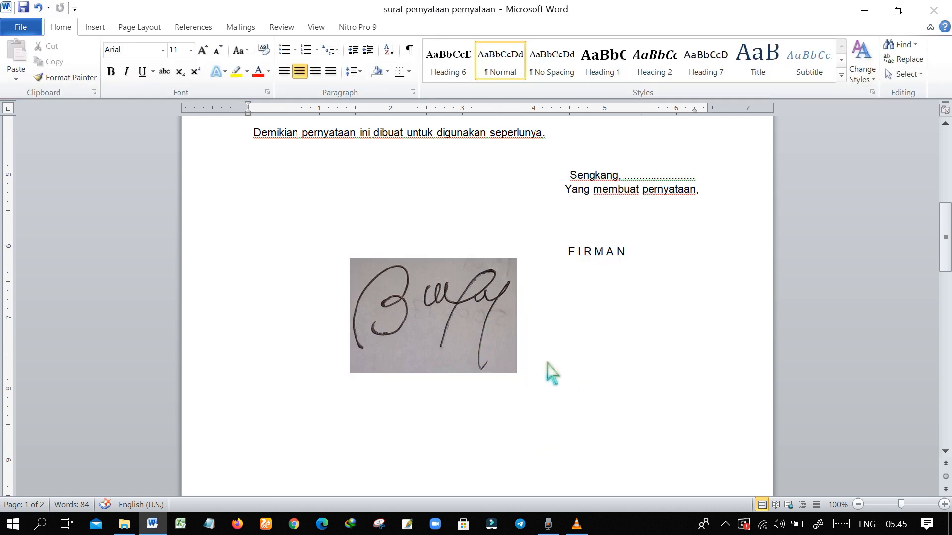
Step: Move the cropped signature picture onto the signature block, over "Yang membuat pernyataan," and the signer's name
left_click(500, 354)
mouse_move(432, 337)
left_mouse_down()
mouse_move(440, 262)
mouse_move(391, 248)
mouse_move(344, 263)
mouse_move(637, 243)
mouse_move(411, 238)
mouse_move(568, 221)
mouse_move(627, 228)
mouse_move(627, 240)
mouse_move(586, 259)
left_mouse_up()
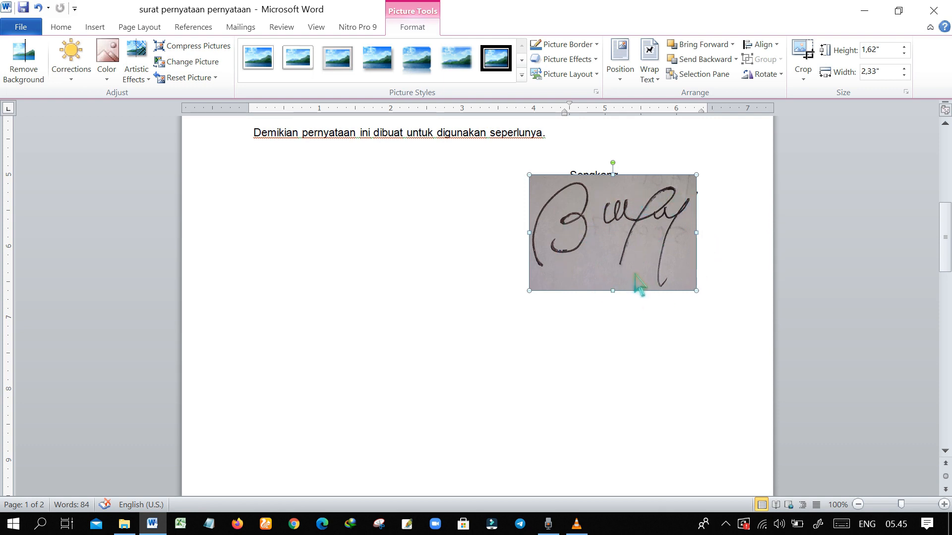
mouse_move(635, 272)
left_mouse_down()
mouse_move(615, 261)
mouse_move(635, 302)
mouse_move(494, 250)
mouse_move(421, 261)
mouse_move(375, 236)
mouse_move(343, 245)
left_mouse_up()
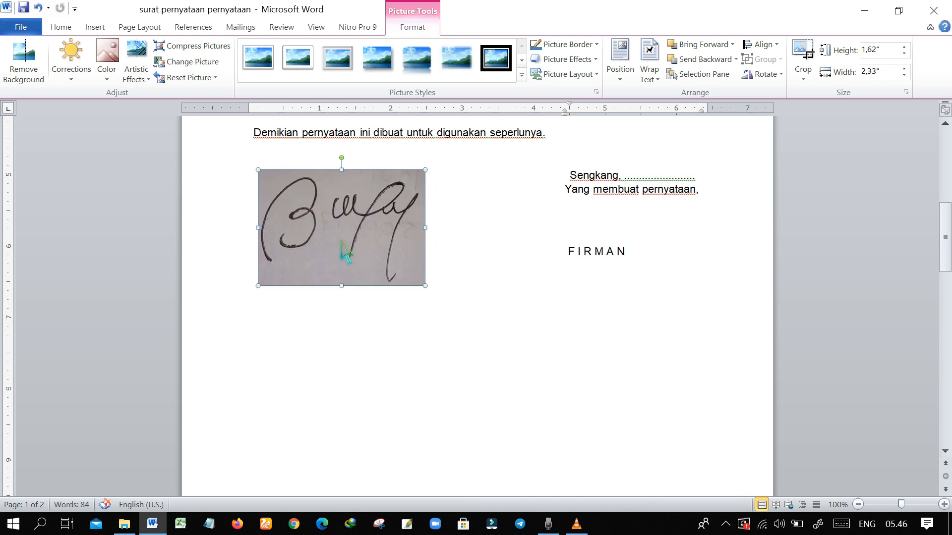
mouse_move(346, 248)
left_mouse_down()
mouse_move(516, 260)
mouse_move(601, 247)
mouse_move(617, 254)
left_mouse_up()
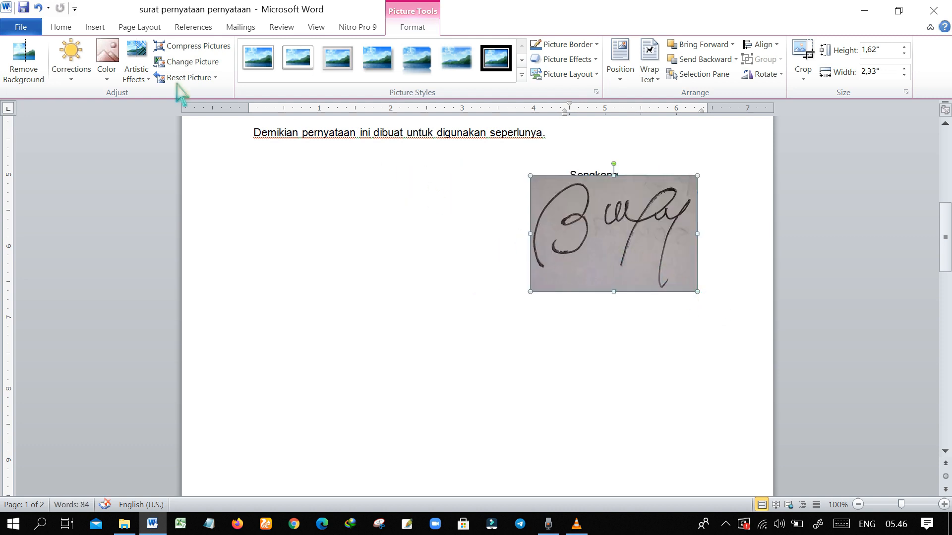
Step: Recolor the cropped signature picture with a Black and White preset that gives black ink on a white background
left_click(91, 85)
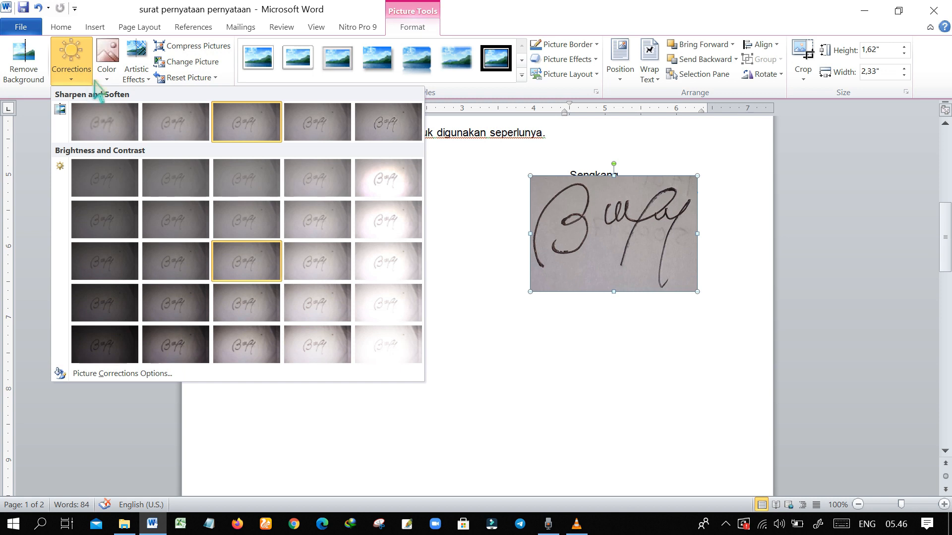
left_click(119, 81)
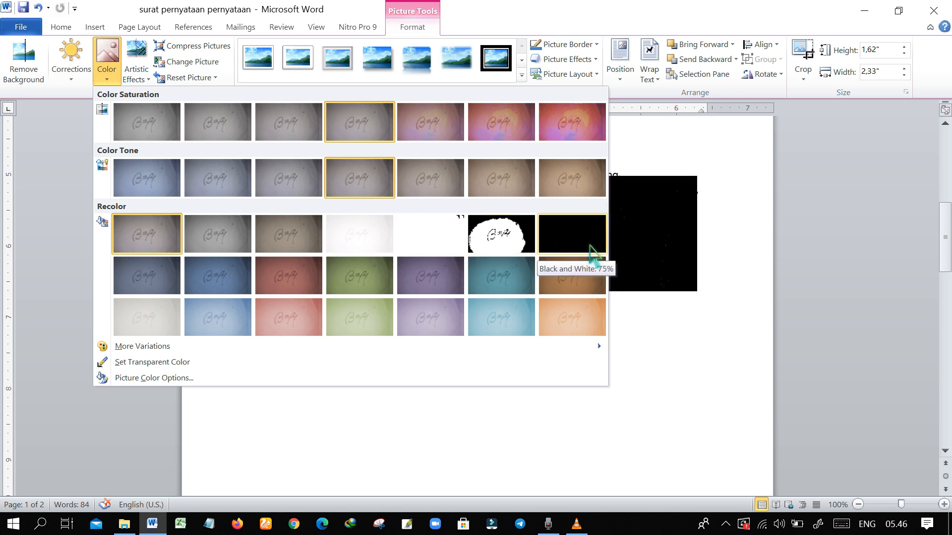
left_click(529, 248)
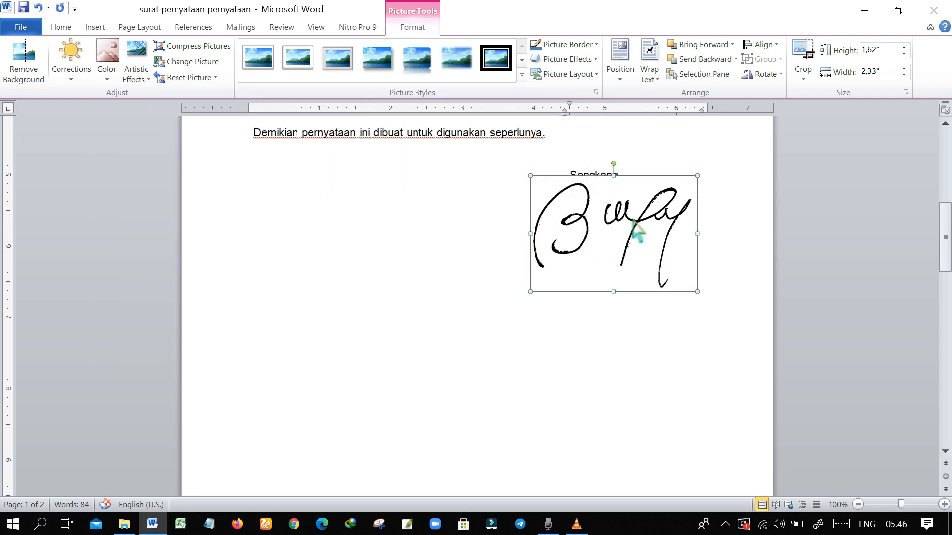
Step: Nudge the signature picture over the signature block so it covers the "Sengkang" date line, "Yang membuat pernyataan," and the signer's name
left_click_drag(617, 237, 616, 237)
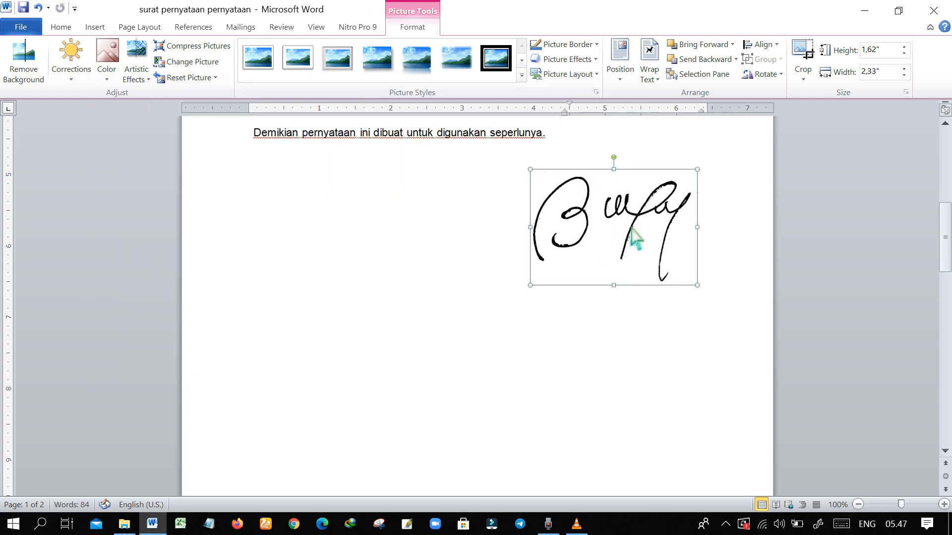
double_click(496, 275)
left_click(669, 241)
double_click(670, 248)
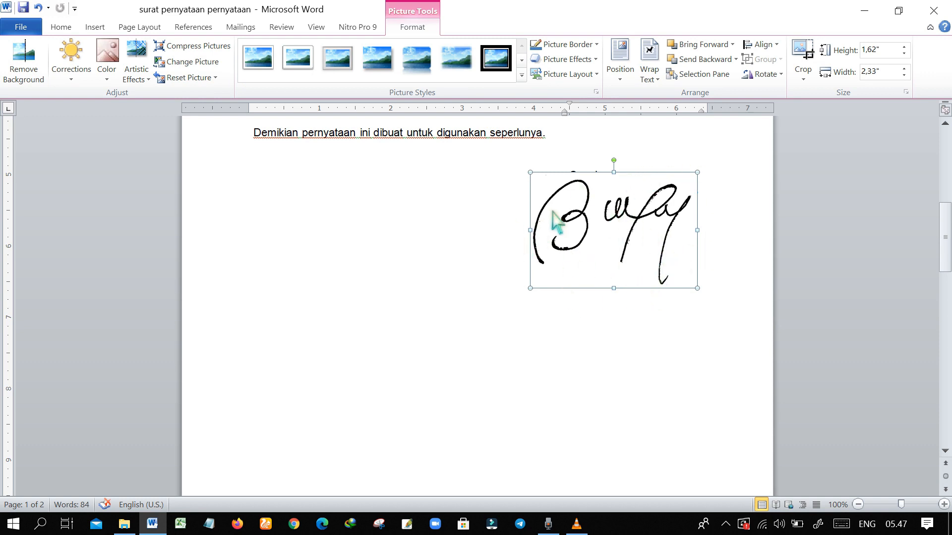
left_click(642, 357)
double_click(646, 256)
mouse_move(646, 256)
left_mouse_down()
mouse_move(553, 297)
mouse_move(557, 305)
mouse_move(527, 292)
mouse_move(501, 258)
mouse_move(644, 246)
mouse_move(667, 273)
mouse_move(633, 262)
mouse_move(644, 240)
left_mouse_up()
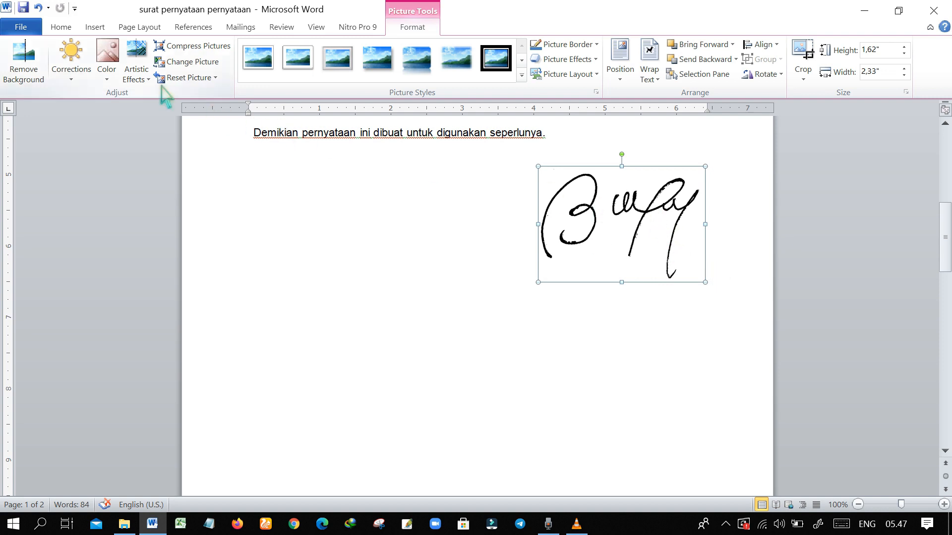
Step: Make the signature picture's white background transparent with Set Transparent Color
left_click(115, 81)
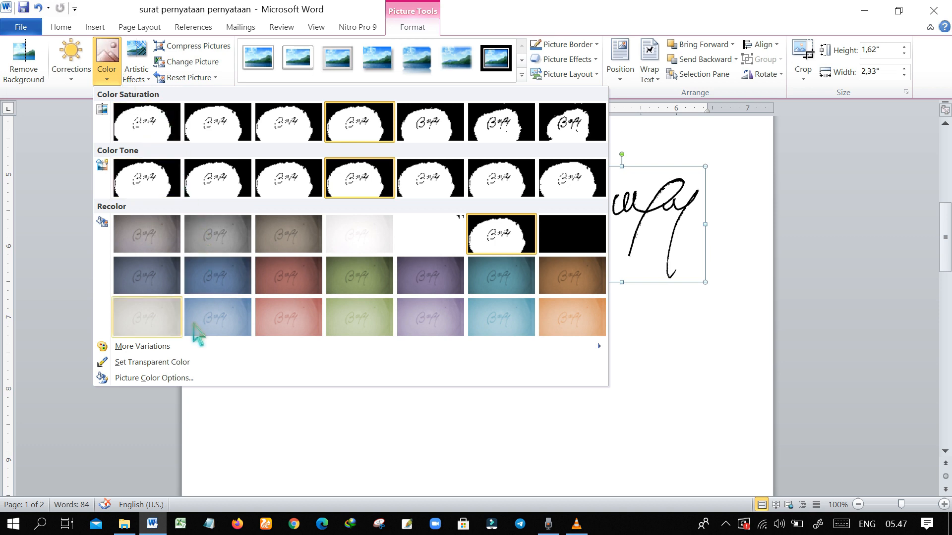
left_click(187, 367)
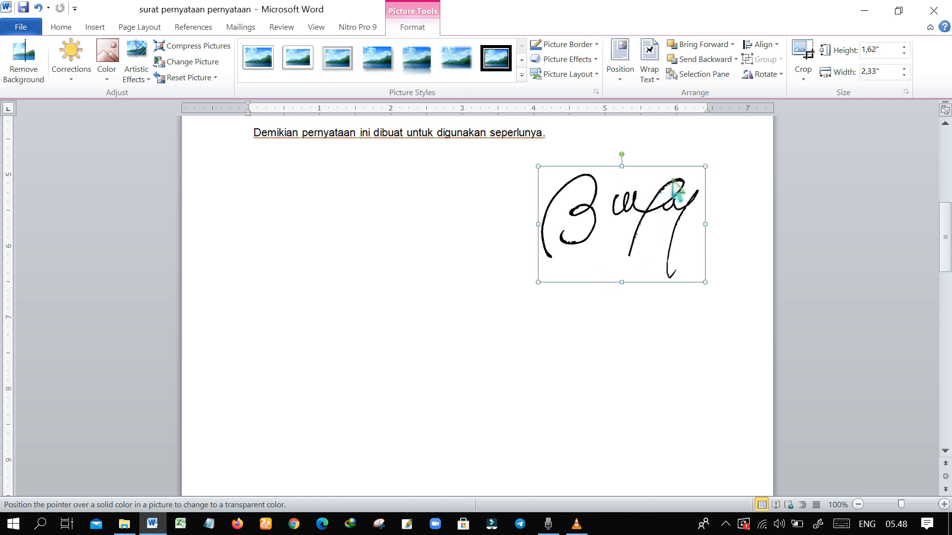
left_click(625, 258)
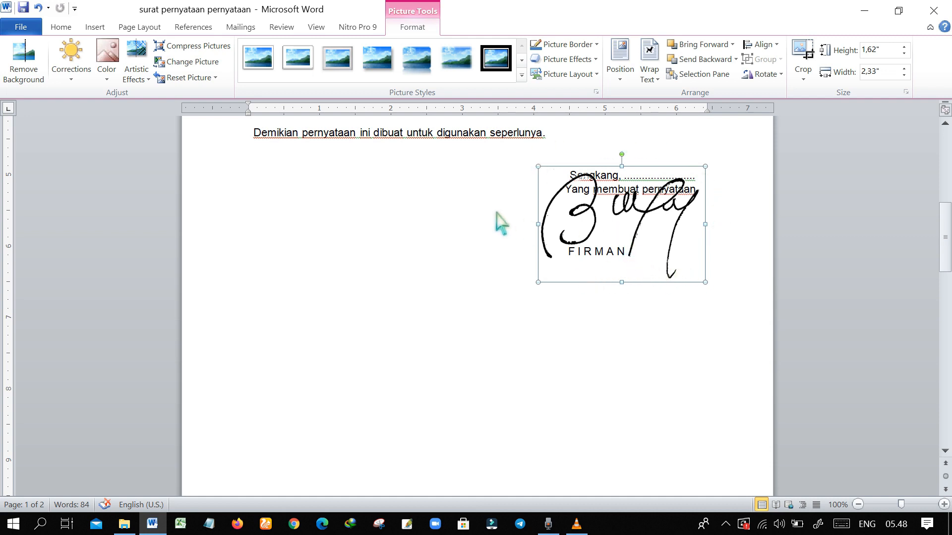
Step: Scale the signature picture down to about 1.15" high by 1.65" wide and position it under "Yang membuat pernyataan," overlapping the signer's name
left_click(641, 313)
left_click(647, 226)
left_click_drag(730, 296, 674, 244)
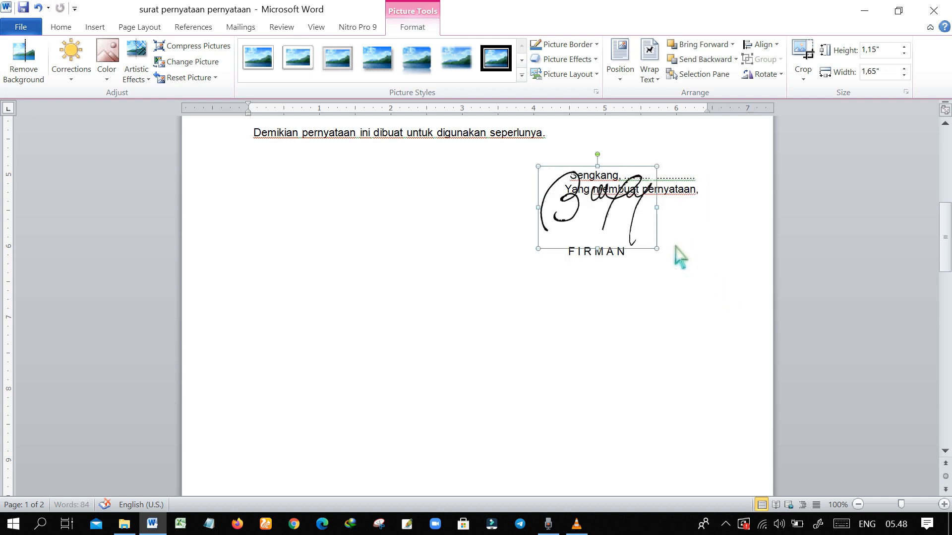
mouse_move(624, 203)
left_mouse_down()
mouse_move(639, 229)
mouse_move(602, 232)
mouse_move(614, 243)
mouse_move(642, 222)
left_mouse_up()
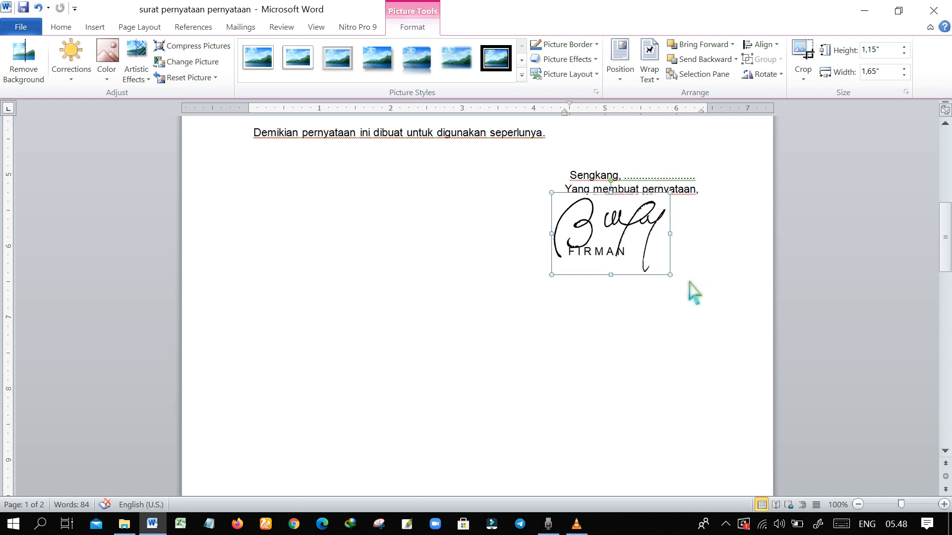
mouse_move(688, 281)
left_mouse_down()
mouse_move(679, 272)
mouse_move(702, 300)
left_mouse_up()
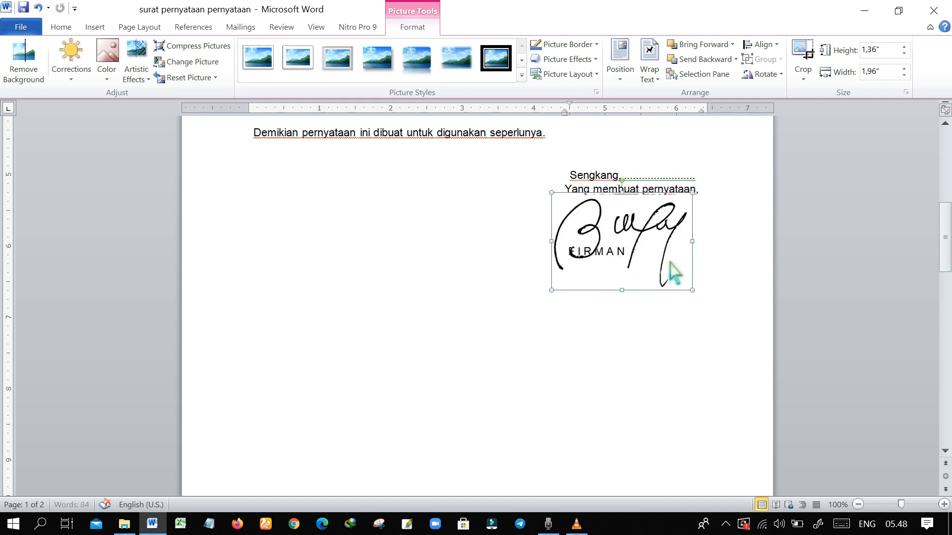
left_click_drag(653, 242, 650, 239)
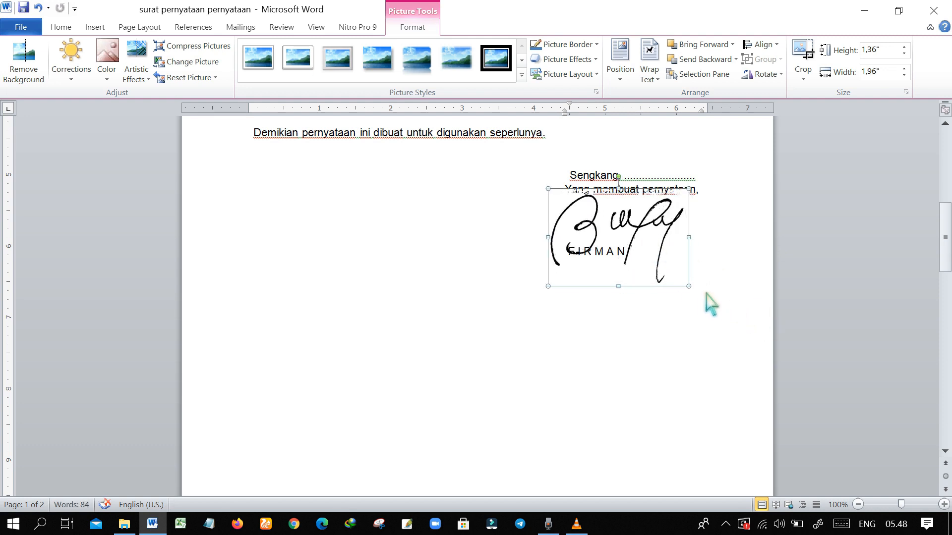
left_click_drag(689, 287, 683, 275)
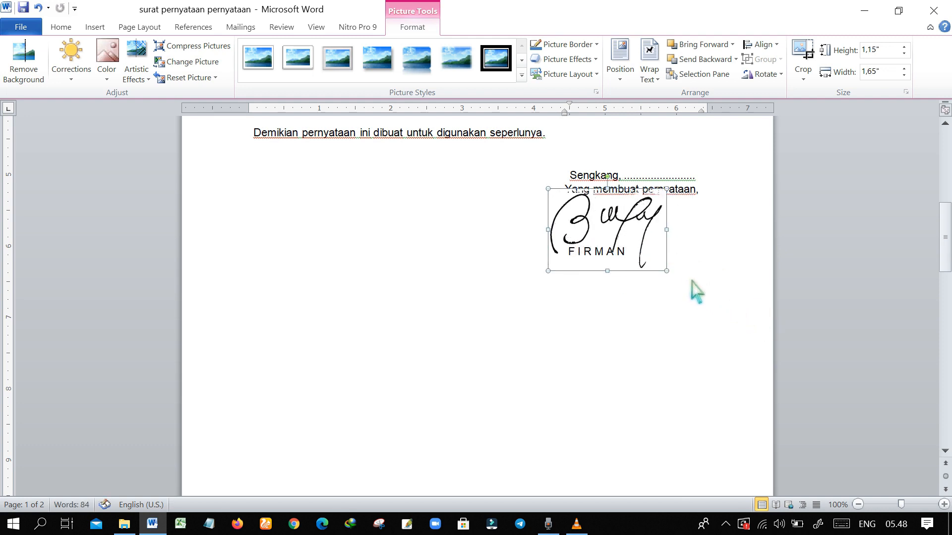
Step: Nudge the signature picture slightly down and crop its upper edge to a height of about 1.08", clear of "Yang membuat pernyataan,"
left_click(745, 265)
left_click_drag(644, 223, 645, 226)
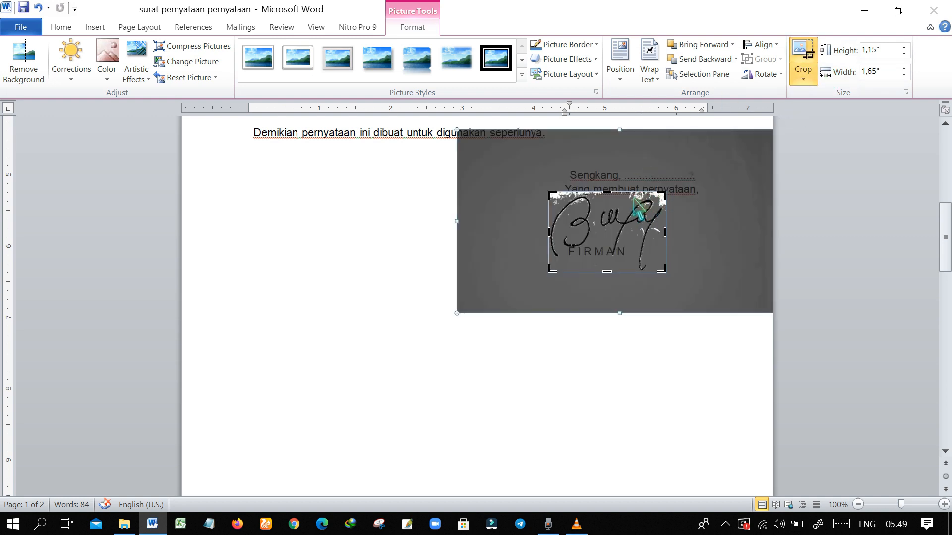
left_click_drag(630, 198, 630, 200)
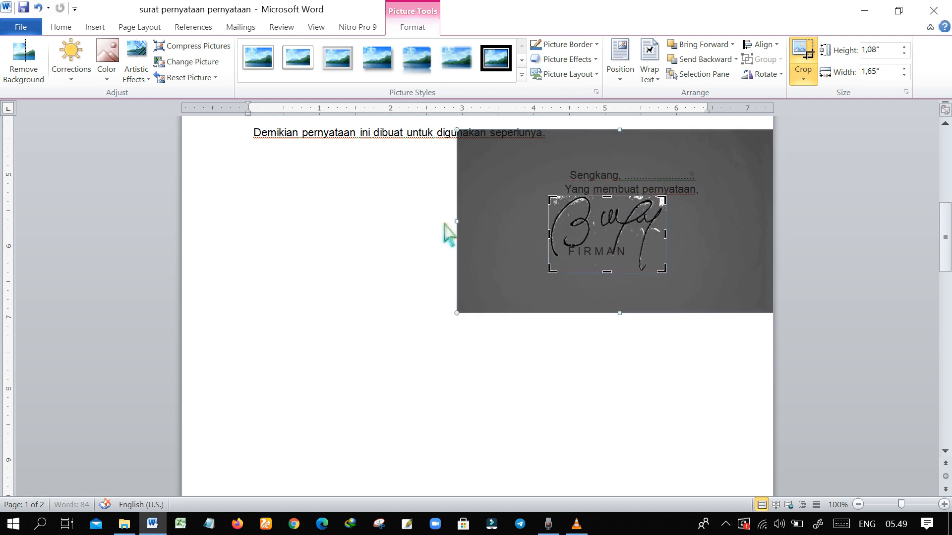
left_click(430, 248)
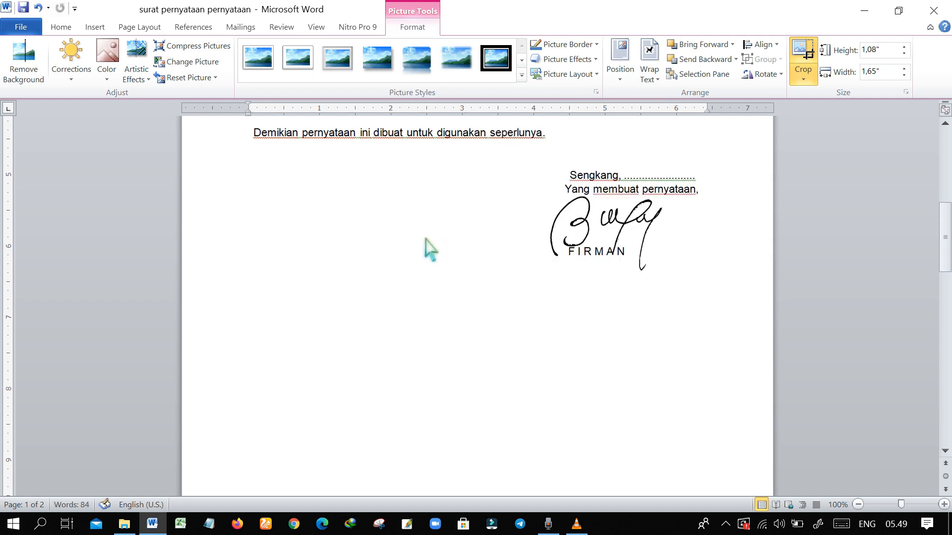
left_click(617, 218)
left_click(614, 353)
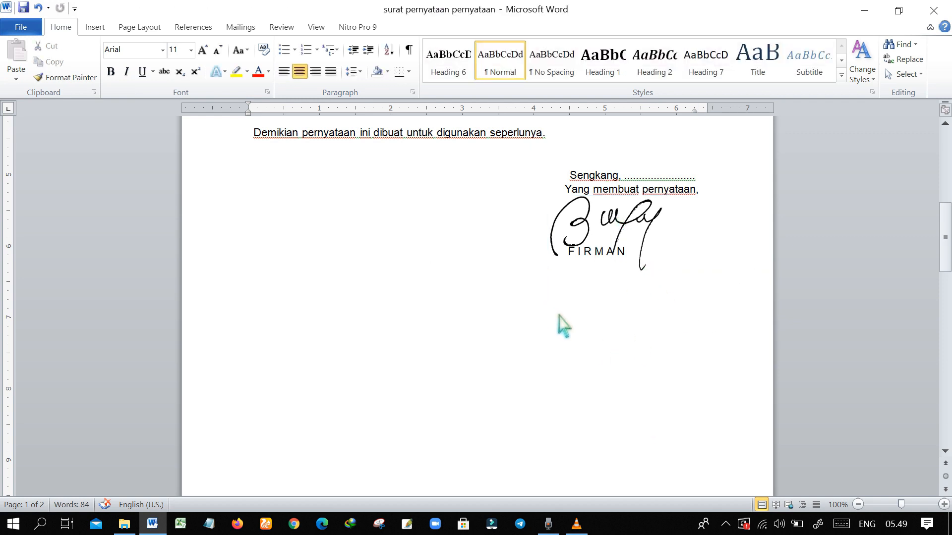
Step: Review the whole statement letter from the "SURAT PERNYATAAN" title down to the signature block
scroll(648, 352, "up", 1)
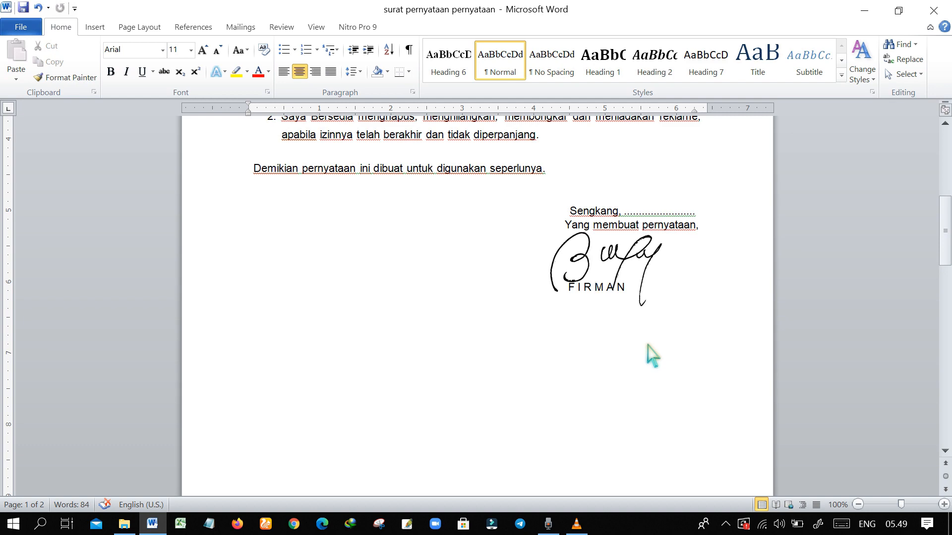
scroll(645, 357, "up", 6)
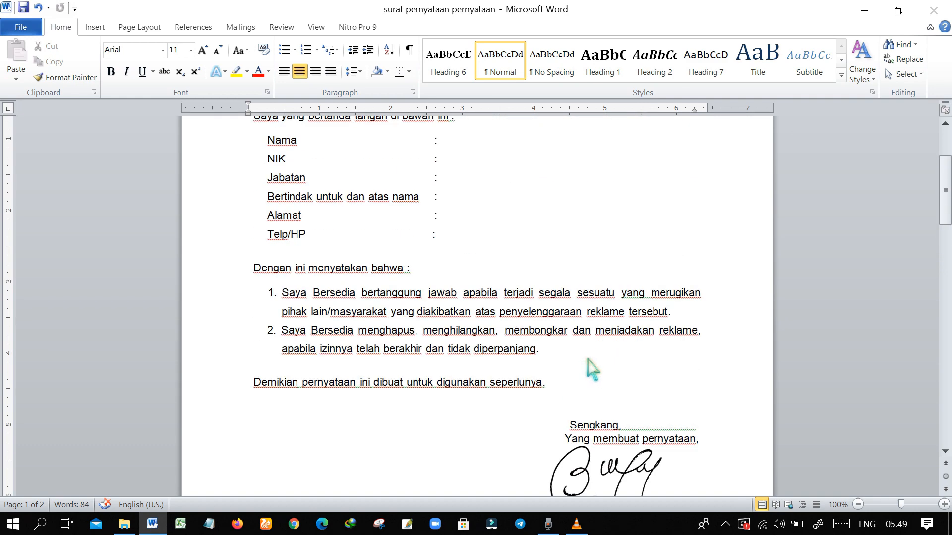
scroll(590, 368, "up", 4)
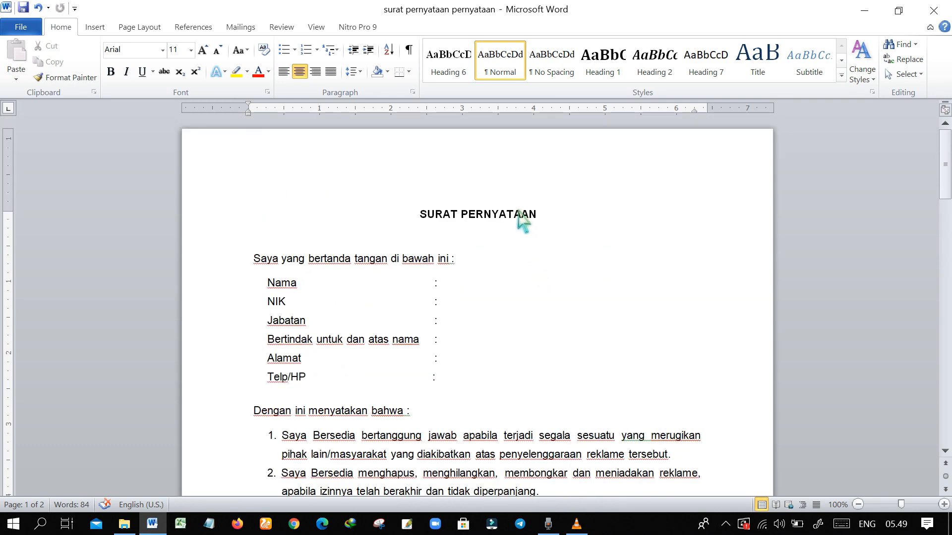
scroll(570, 278, "down", 10)
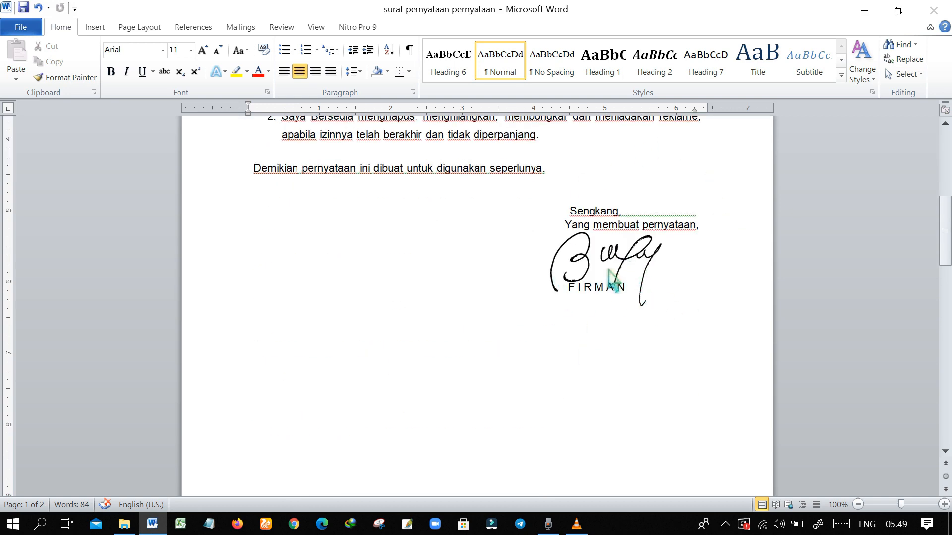
scroll(601, 329, "up", 2)
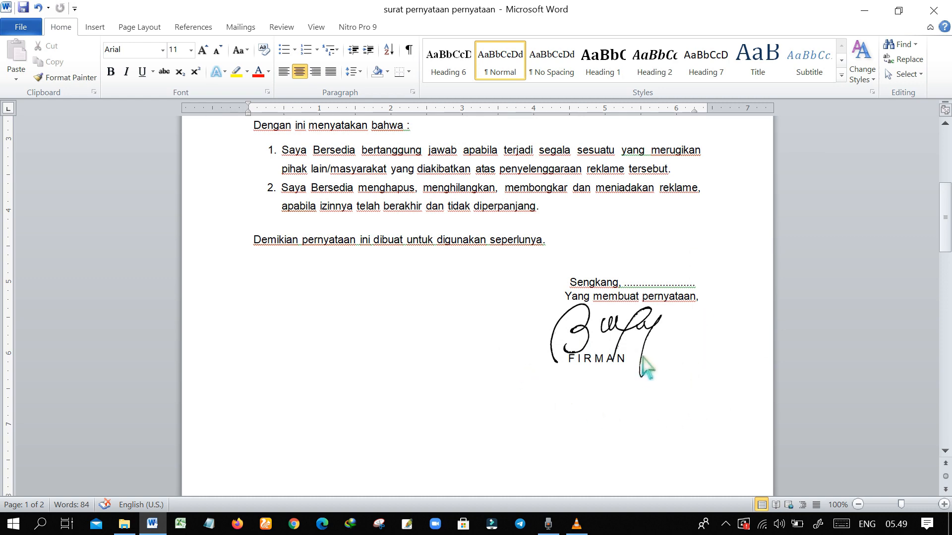
scroll(586, 362, "up", 8)
scroll(586, 352, "down", 8)
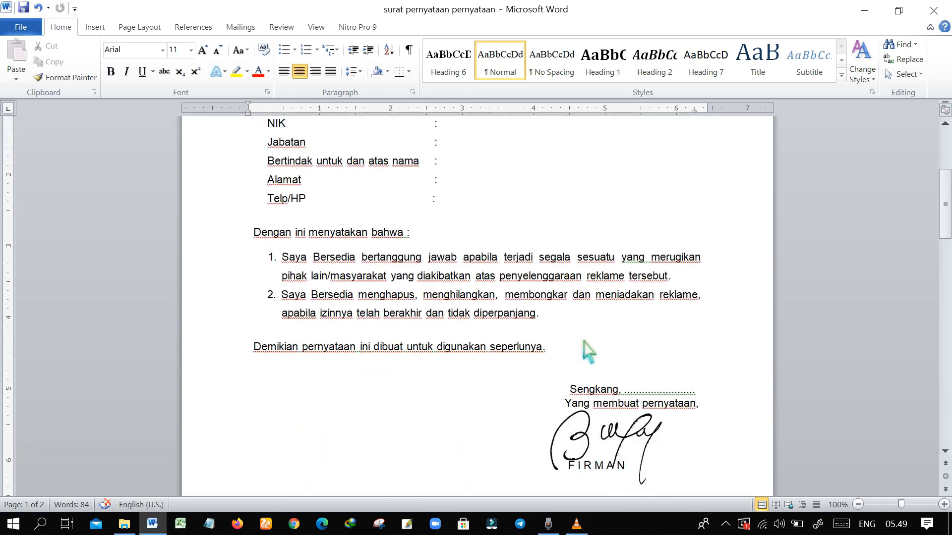